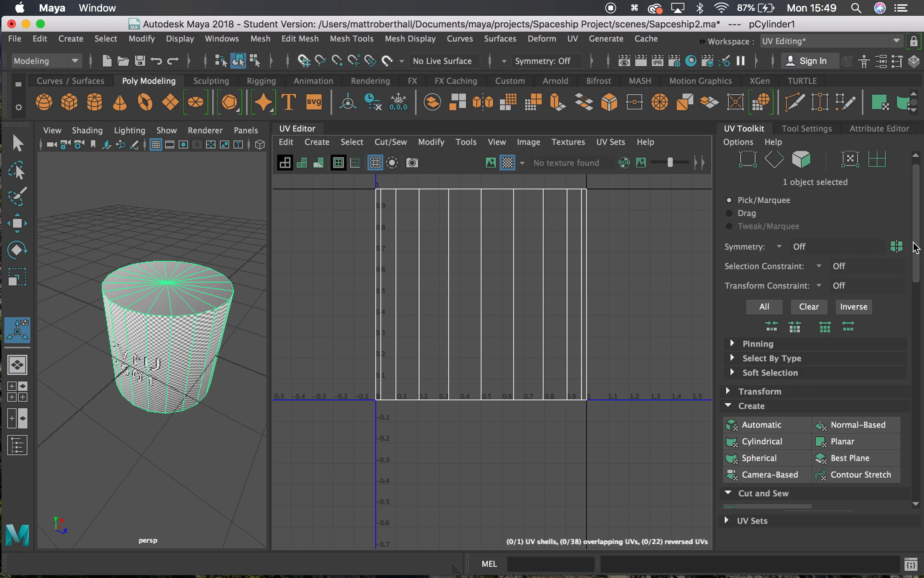
- Apply a cylindrical UV projection to the whole cylinder and unfold the resulting UVs
scroll(914, 245, up, 1)
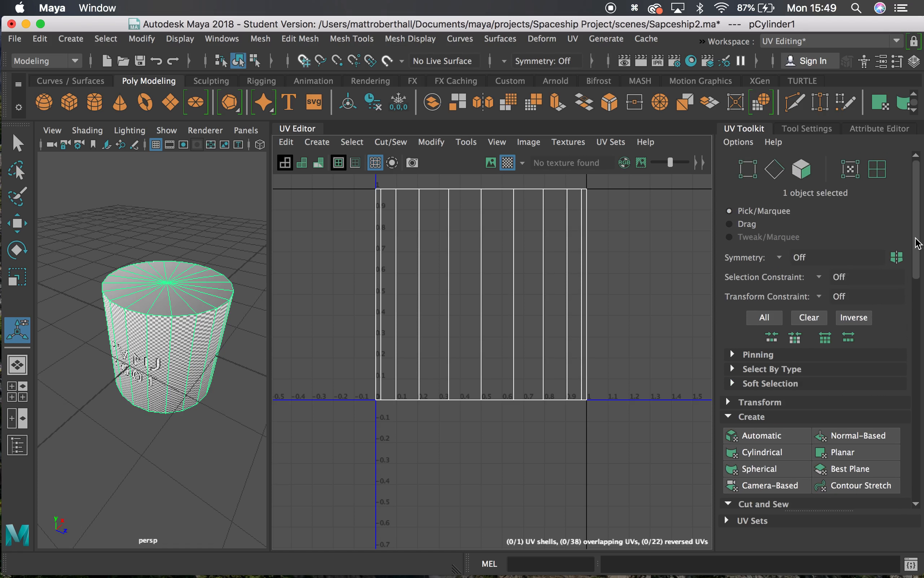
click(782, 452)
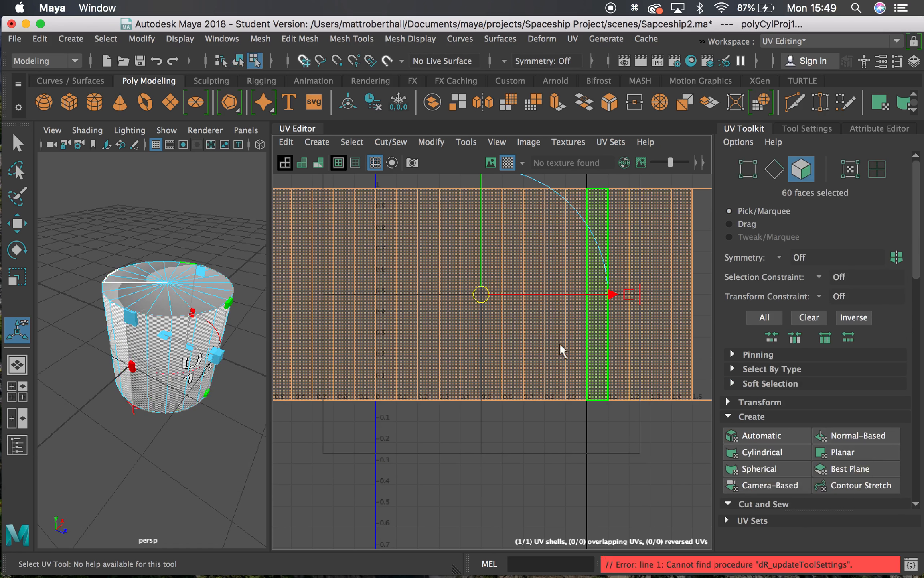
scroll(482, 353, down, 3)
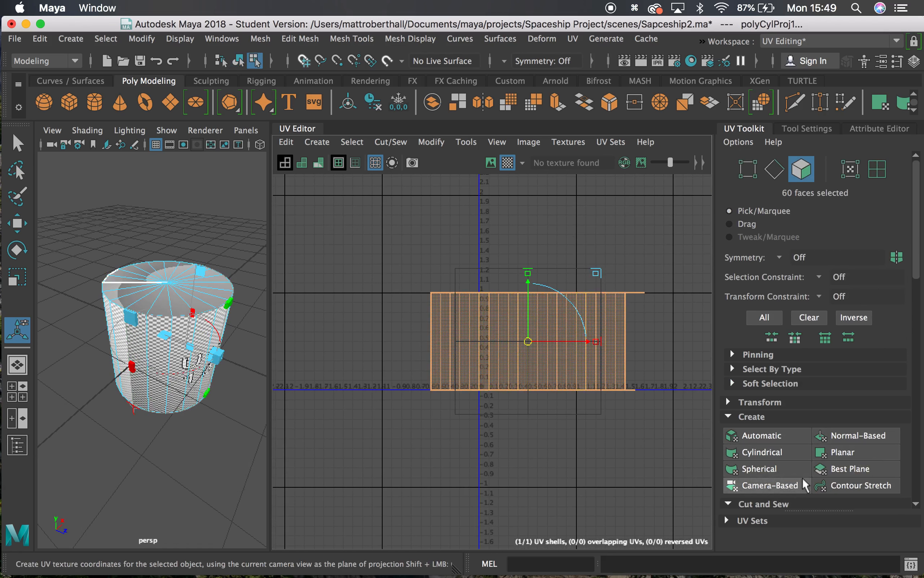
scroll(918, 244, down, 4)
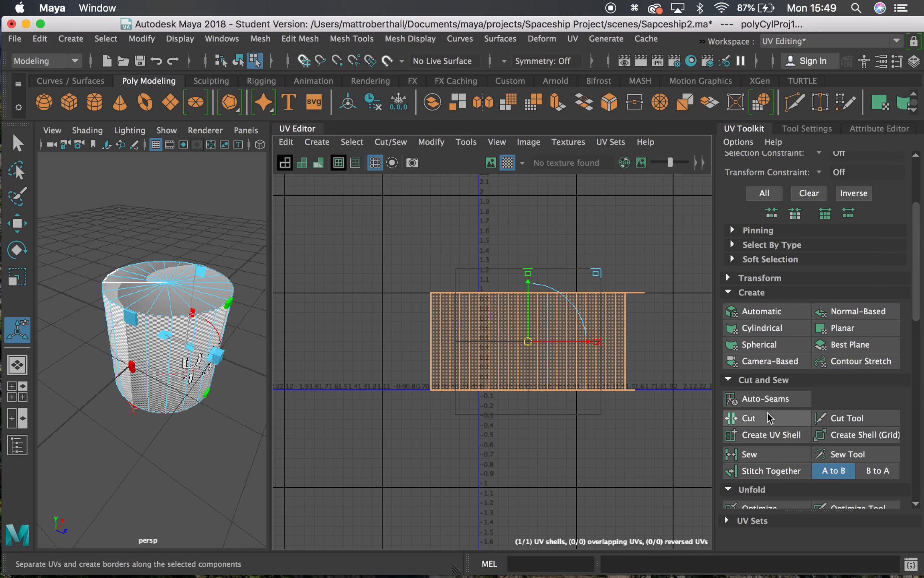
scroll(915, 303, down, 3)
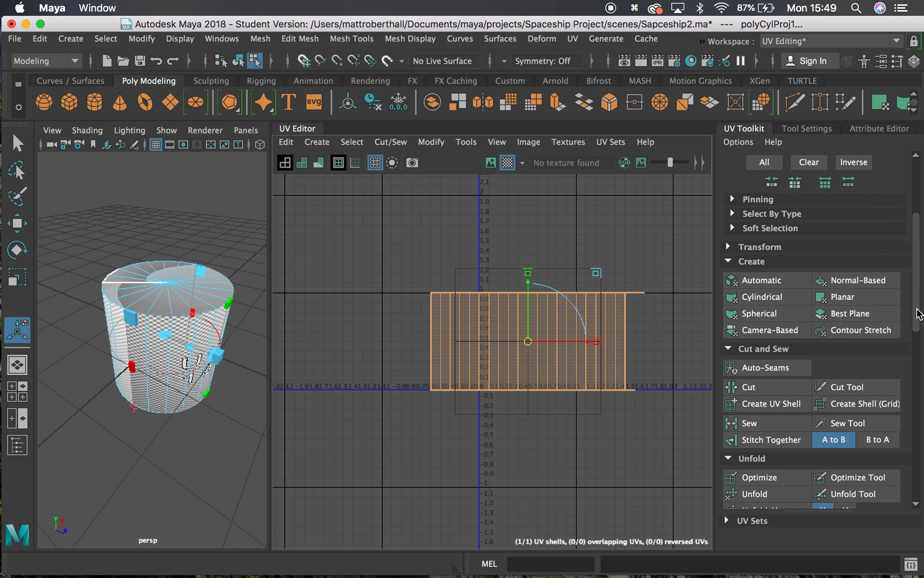
click(776, 426)
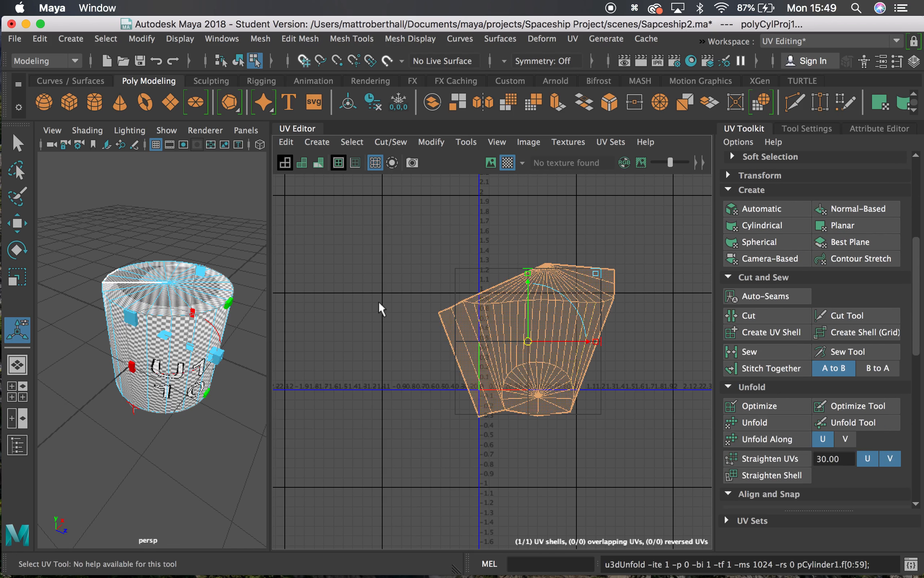
- Turn off the checker pattern display on the cylinder
alt+drag(129, 351, 132, 317)
alt+right_drag(127, 318, 165, 316)
alt+middle_drag(165, 316, 148, 329)
alt+drag(153, 332, 147, 352)
click(507, 162)
click(254, 334)
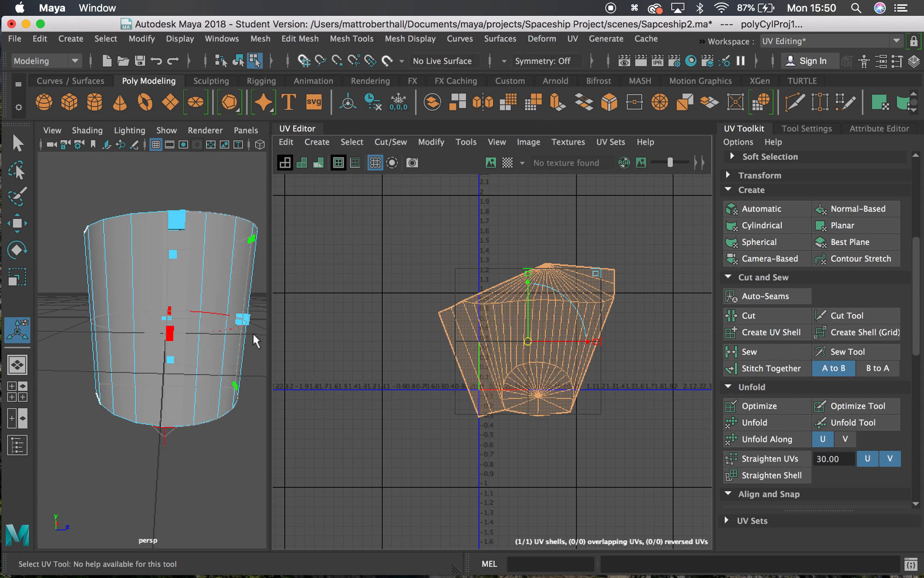
- Select the full ring of side faces on the cylinder and apply a cylindrical UV projection to them
double_click(129, 246)
right_drag(117, 164, 114, 212)
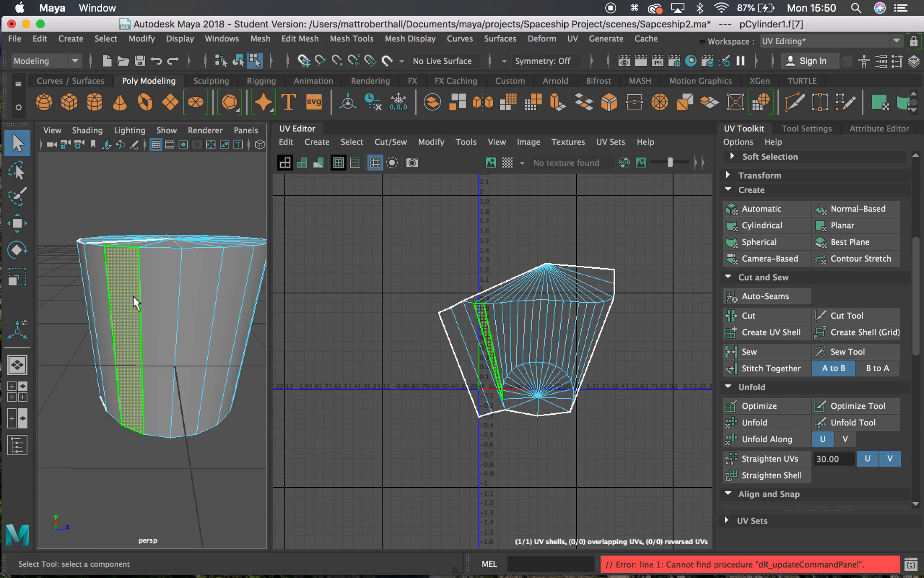
double_click(147, 298)
alt+drag(209, 315, 229, 316)
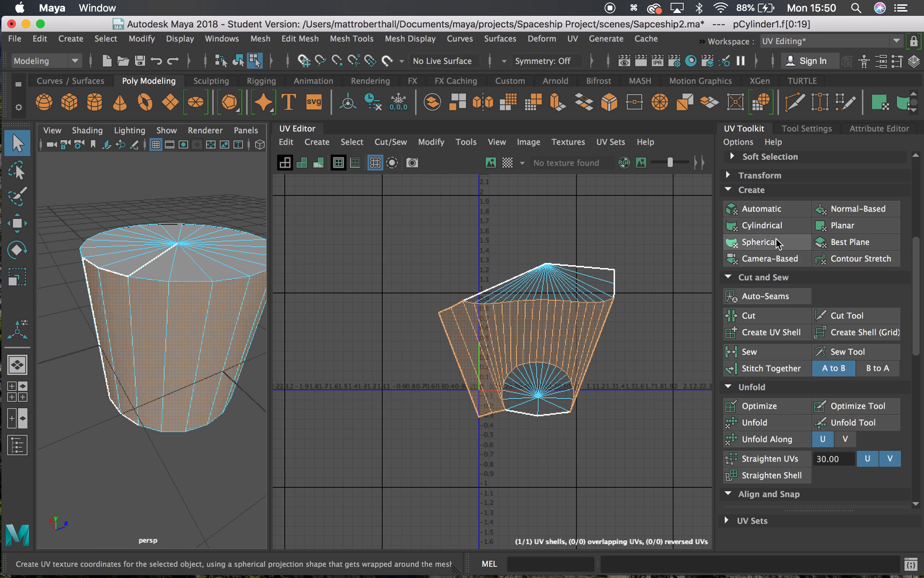
click(762, 226)
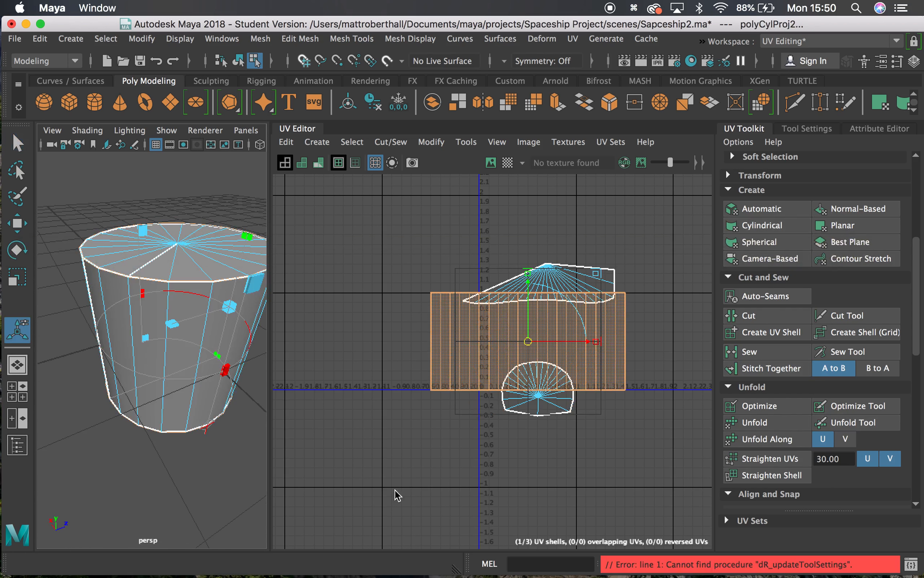
- Move the side faces' UV shell well away from the two cap shells into empty UV space
drag(529, 341, 372, 276)
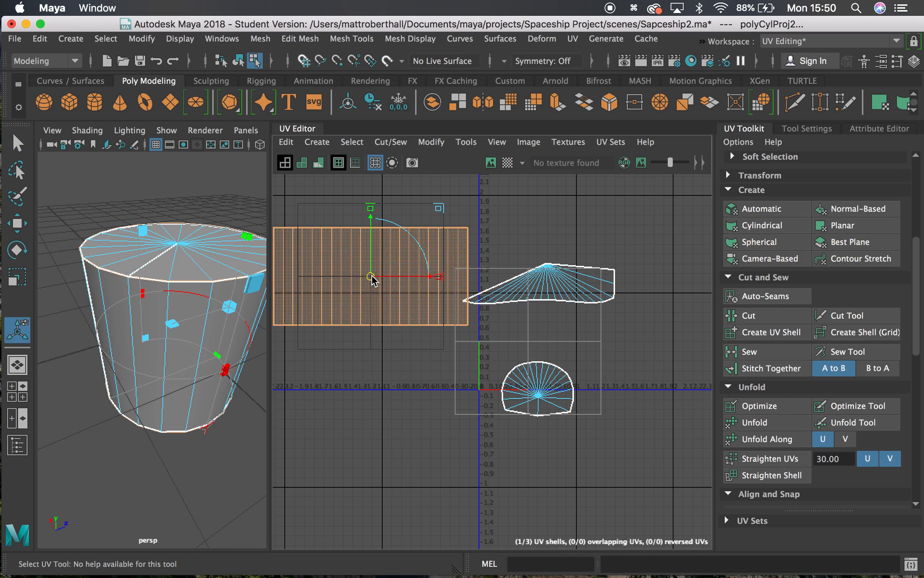
alt+middle_drag(388, 373, 460, 395)
alt+right_drag(460, 396, 417, 380)
alt+middle_drag(417, 380, 455, 380)
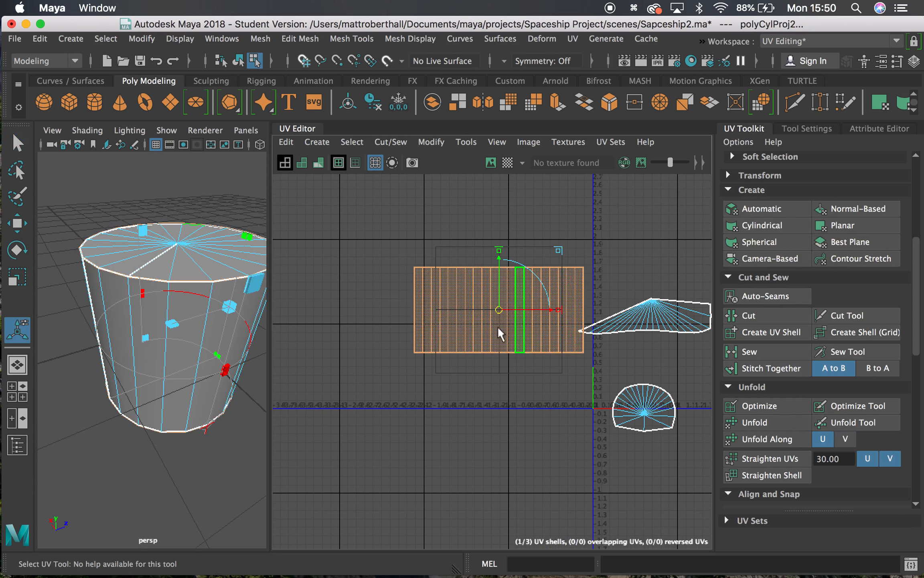
drag(499, 310, 427, 295)
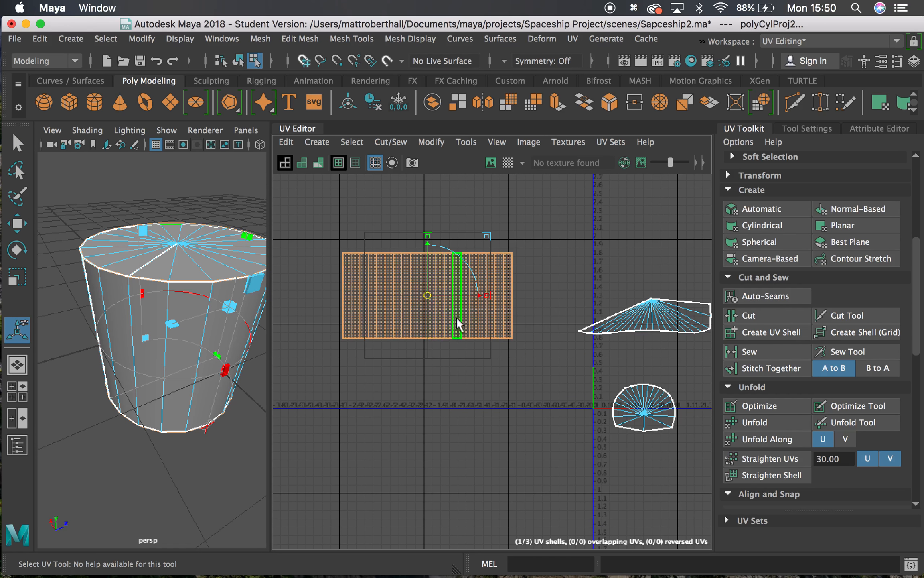
- Unfold the UV shell of the cylinder's side faces
click(768, 421)
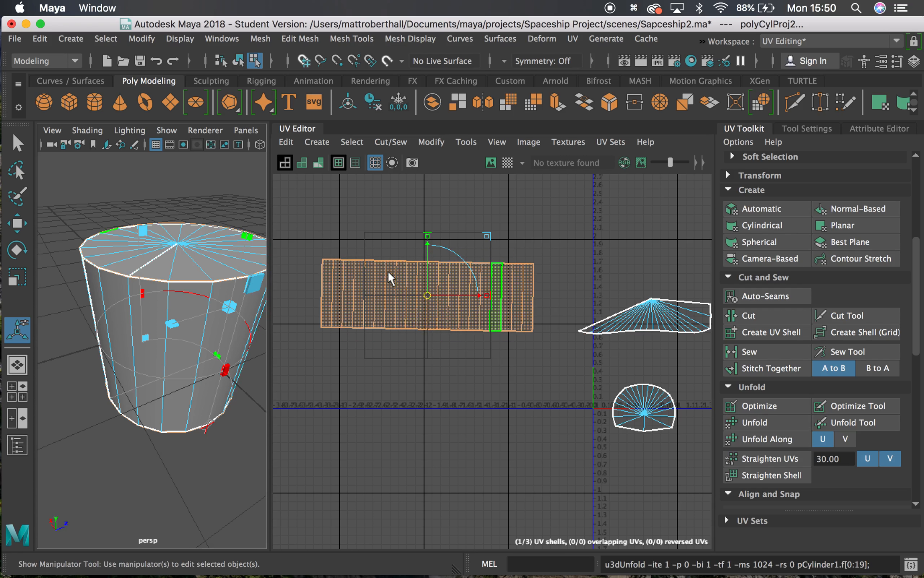
alt+middle_drag(320, 330, 350, 298)
alt+drag(103, 363, 188, 283)
alt+drag(105, 253, 152, 296)
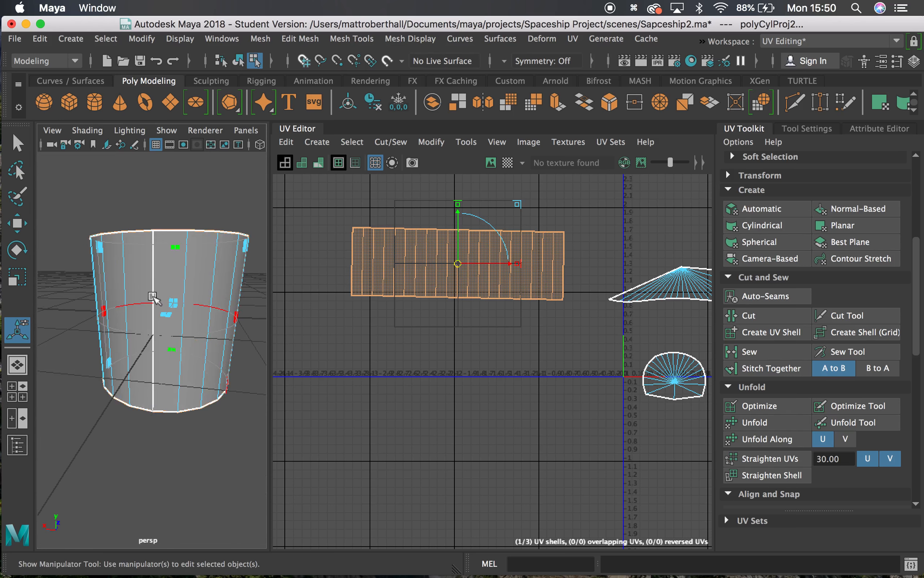
alt+drag(153, 393, 154, 359)
click(153, 346)
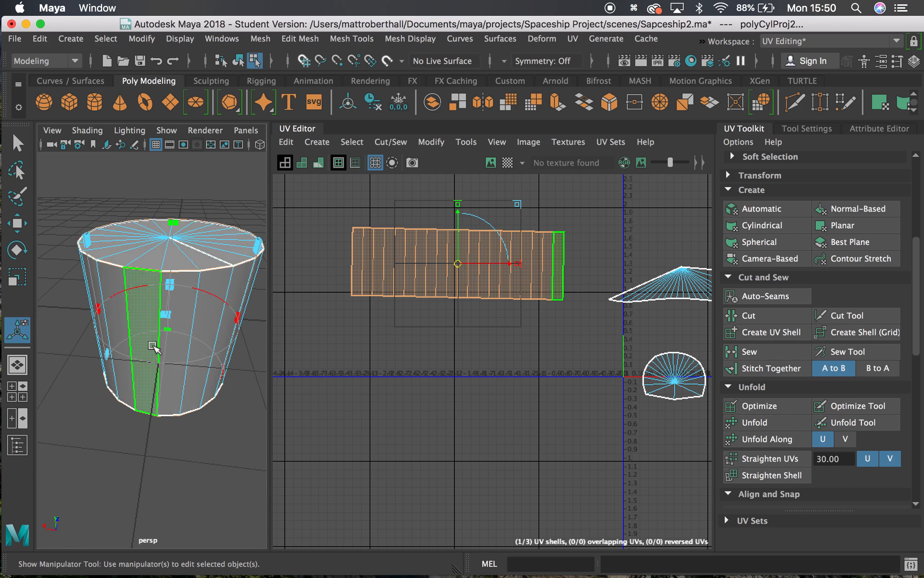
click(163, 328)
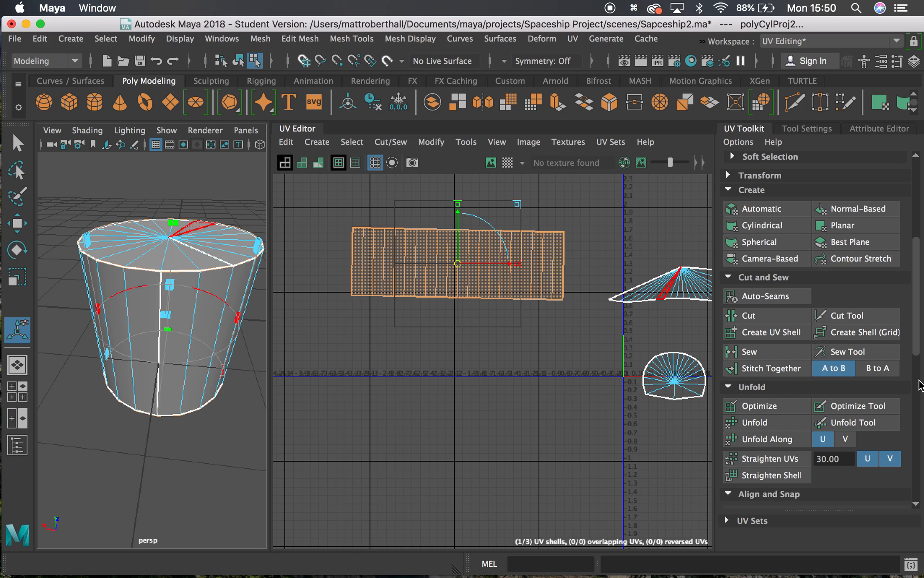
- Unfold the UV shells of the cylinder's top and bottom caps one after the other
alt+middle_drag(653, 251, 609, 235)
double_click(641, 271)
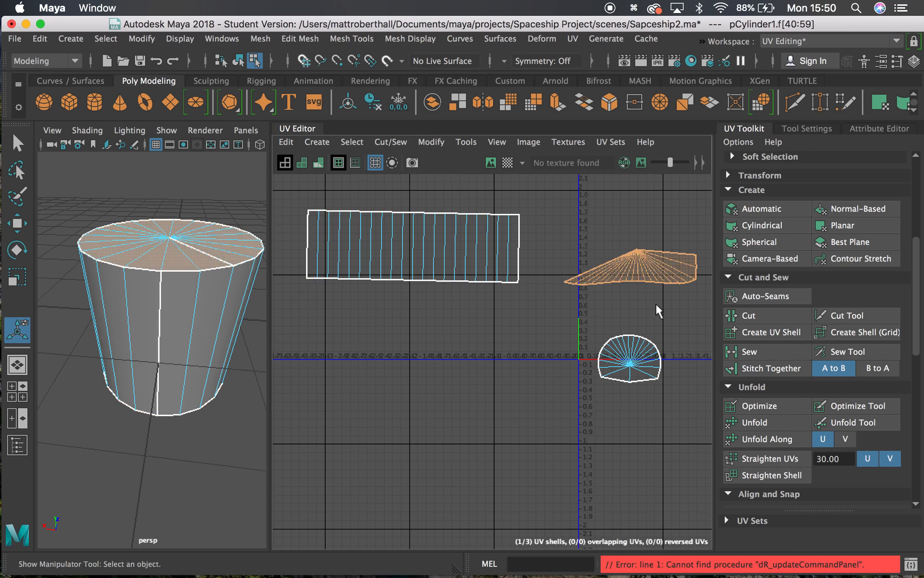
click(750, 422)
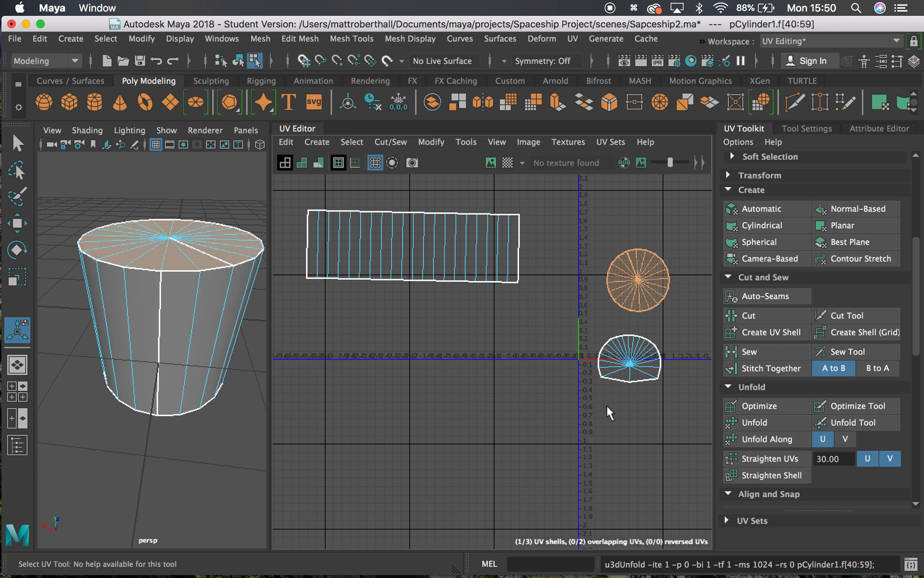
double_click(626, 353)
click(756, 422)
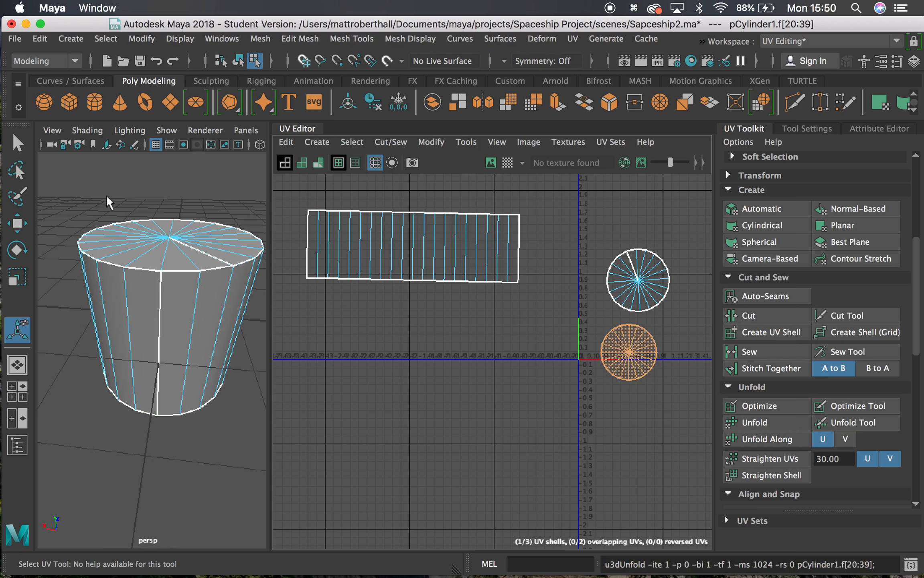
- Try a planar UV projection on the top cap's faces and undo it
alt+drag(227, 257, 230, 290)
scroll(654, 290, up, 5)
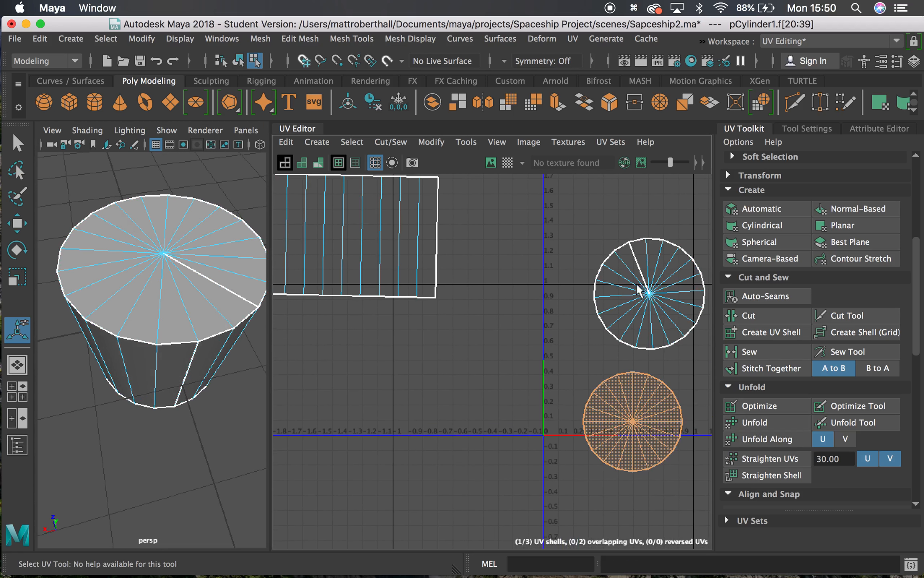
click(623, 276)
double_click(623, 276)
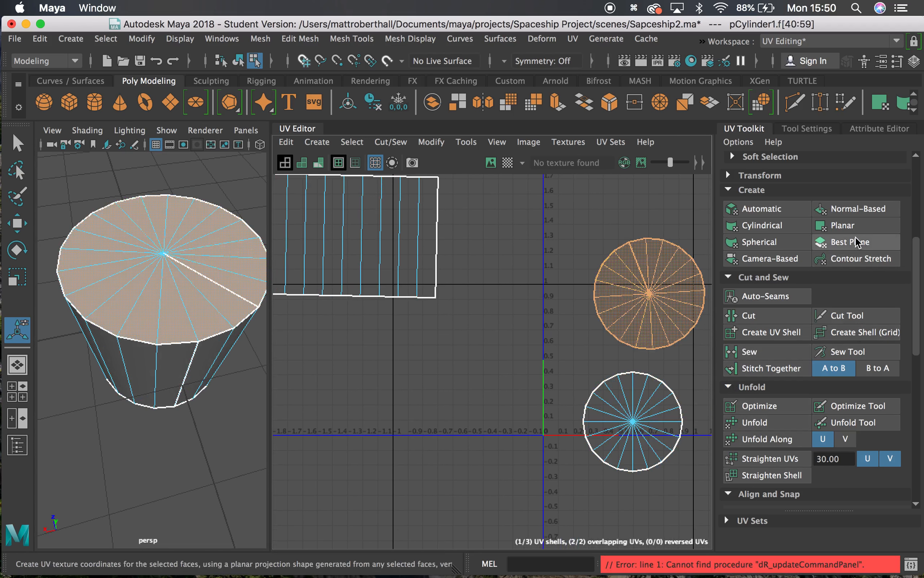
click(843, 224)
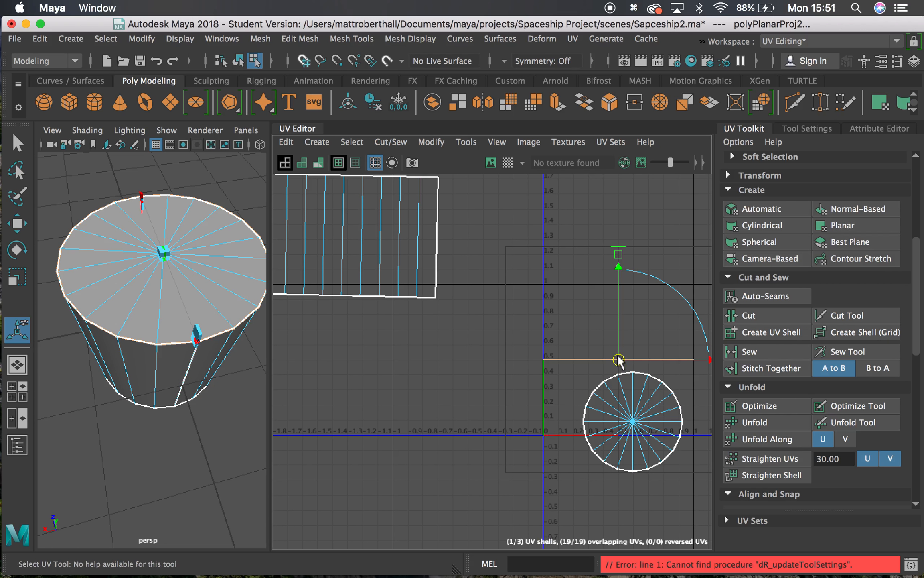
scroll(577, 351, down, 4)
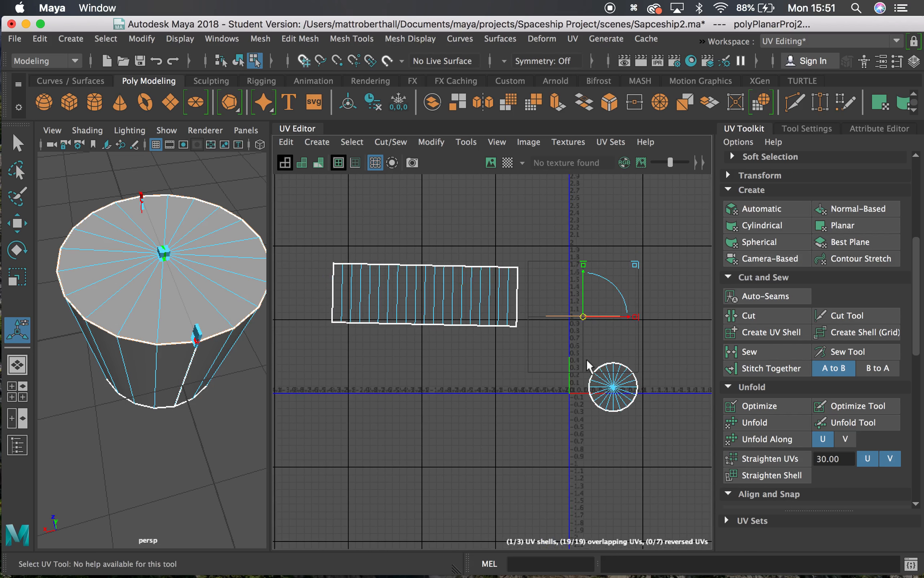
key(super+z)
key(super+z)
- Try a planar projection with an unfold on the top cap's UV shell and undo both operations
click(629, 290)
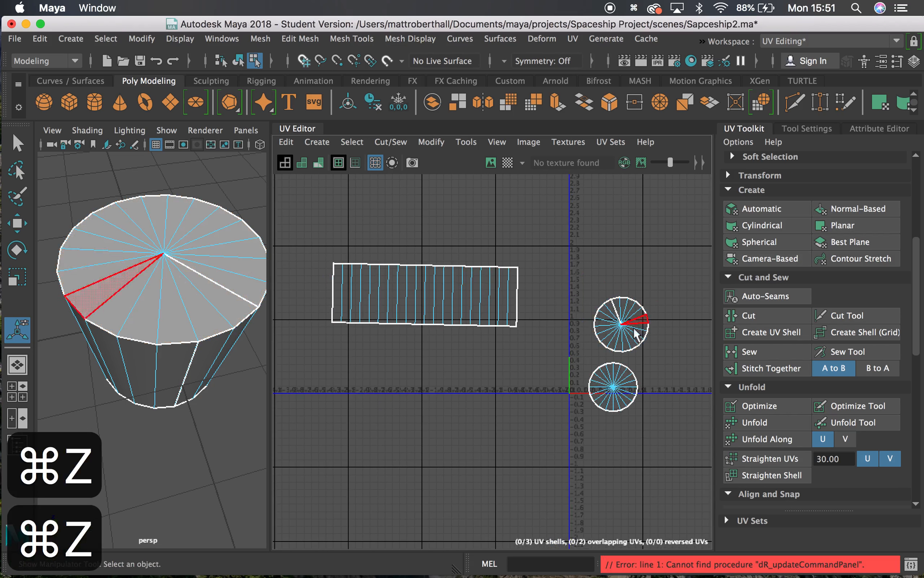
double_click(616, 338)
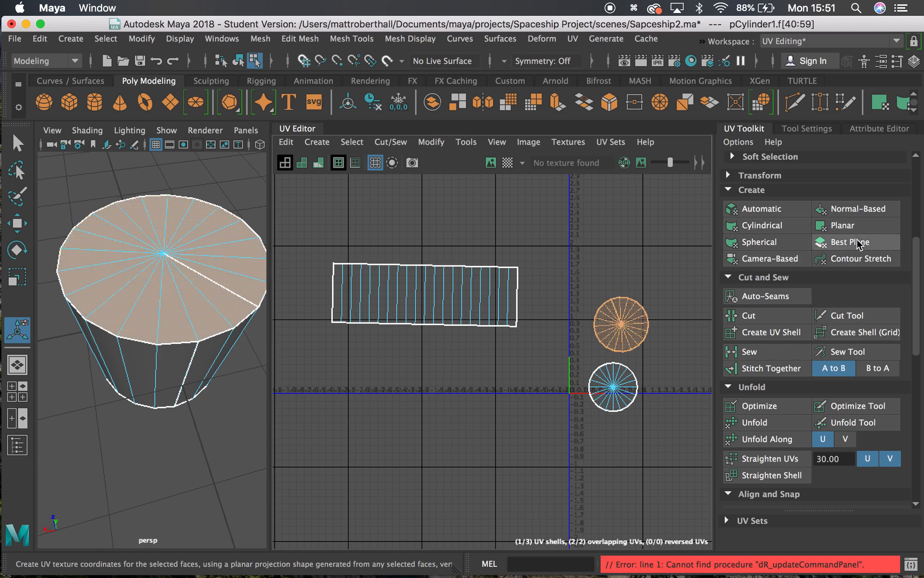
click(850, 225)
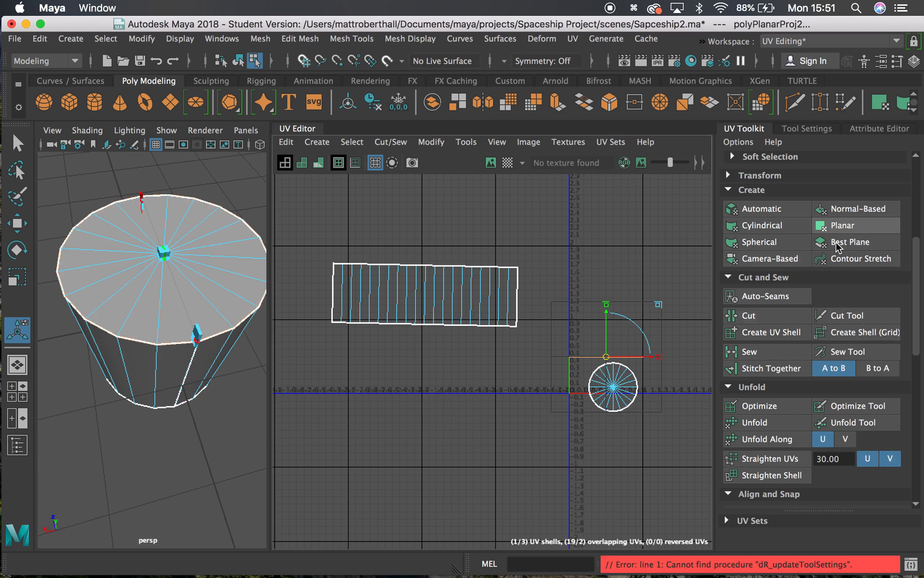
click(749, 422)
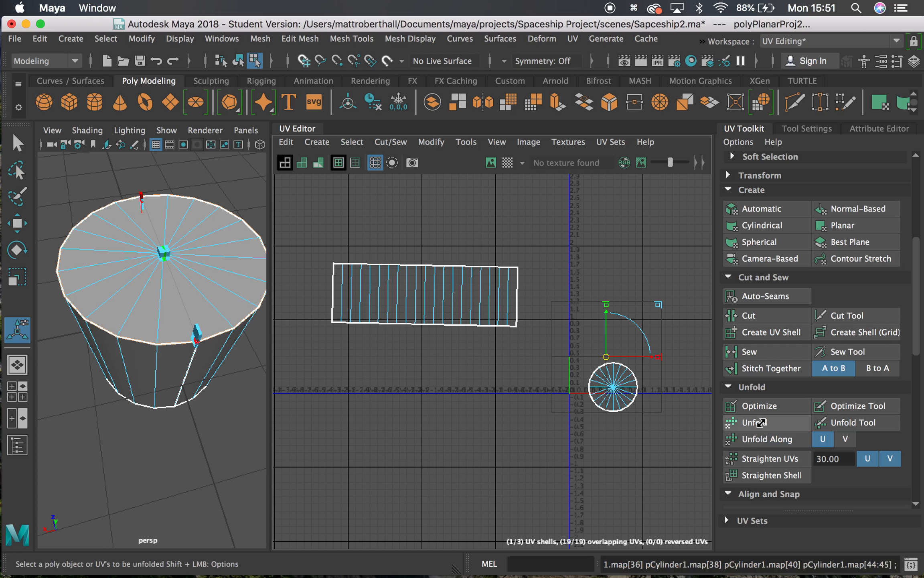
key(super+z)
key(super+z)
key(super+z)
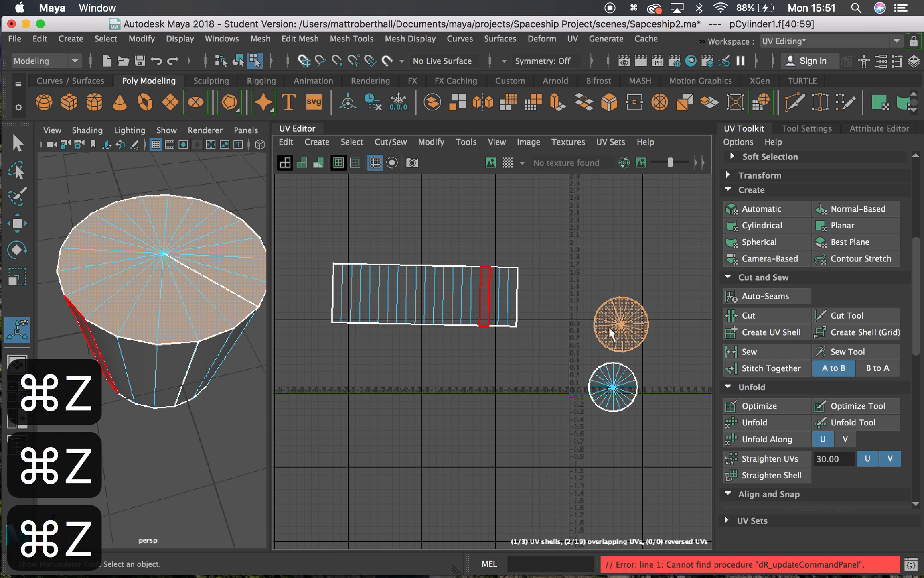
- Sew the cut edge that runs from the centre to the rim of the cylinder's top cap
alt+middle_drag(583, 325, 568, 286)
alt+drag(169, 245, 165, 253)
right_drag(225, 257, 221, 146)
click(223, 264)
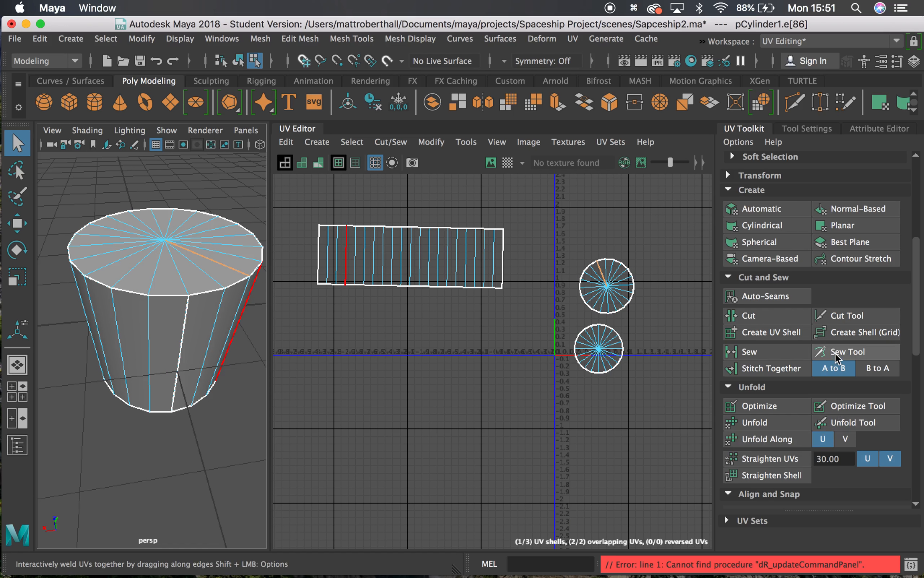
click(750, 353)
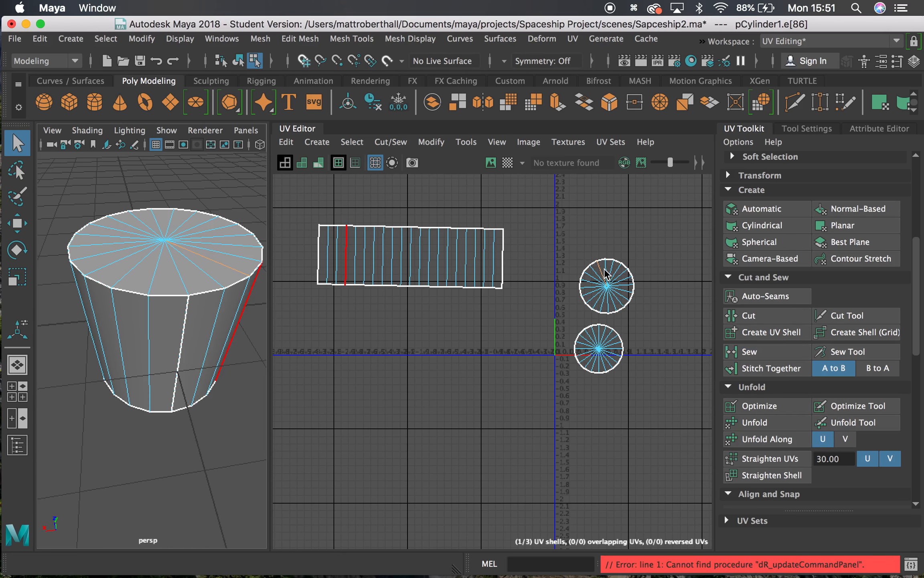
- Select the whole top cap UV shell by its faces and unfold it again
right_drag(604, 270, 664, 277)
right_drag(613, 305, 613, 307)
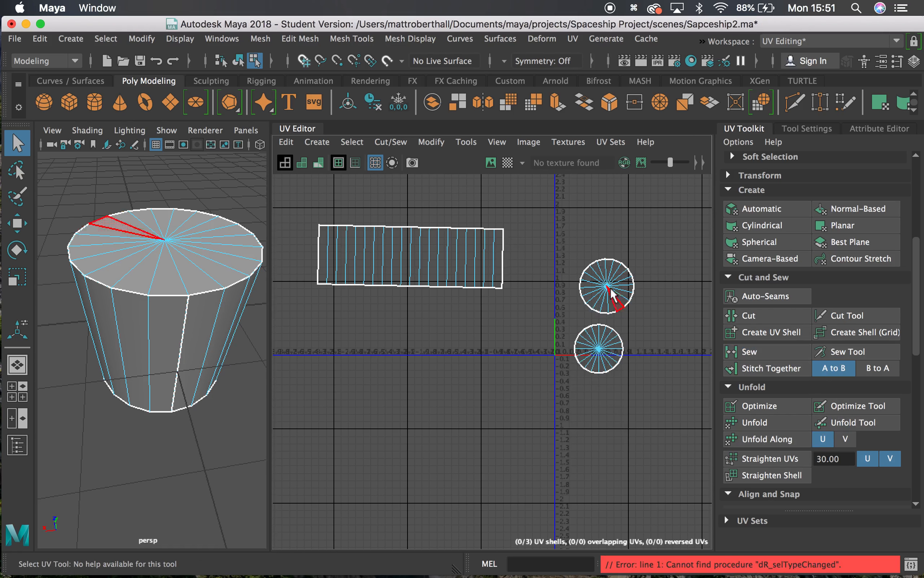
double_click(615, 296)
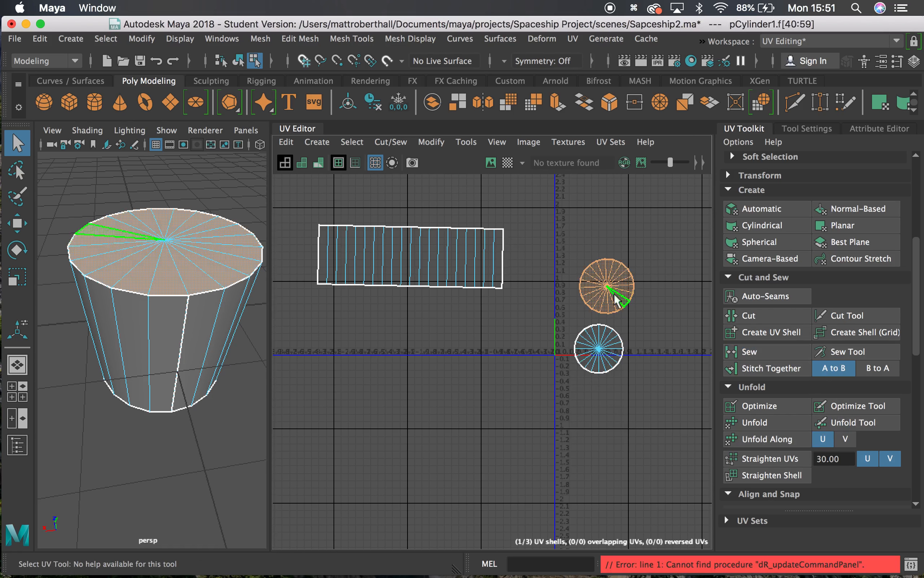
click(753, 422)
- Apply a planar UV projection to all the cylinder's side faces and move the resulting shell clear of the cap shells
alt+drag(245, 269, 162, 287)
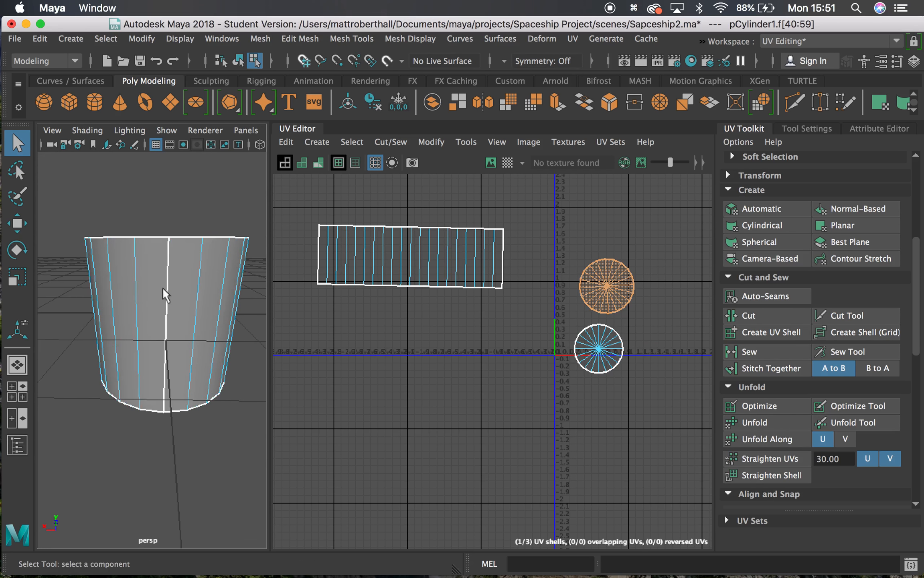
click(163, 287)
double_click(183, 283)
alt+drag(180, 308, 201, 321)
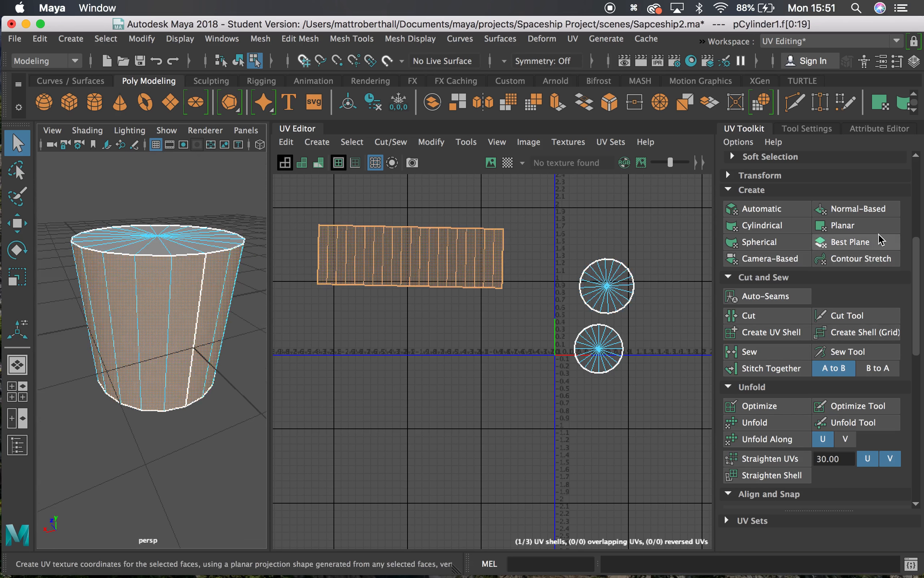
click(864, 225)
drag(587, 320, 409, 280)
mouse_move(91, 316)
alt+mouse_down()
mouse_move(154, 324)
mouse_move(87, 295)
mouse_move(93, 299)
alt+mouse_up()
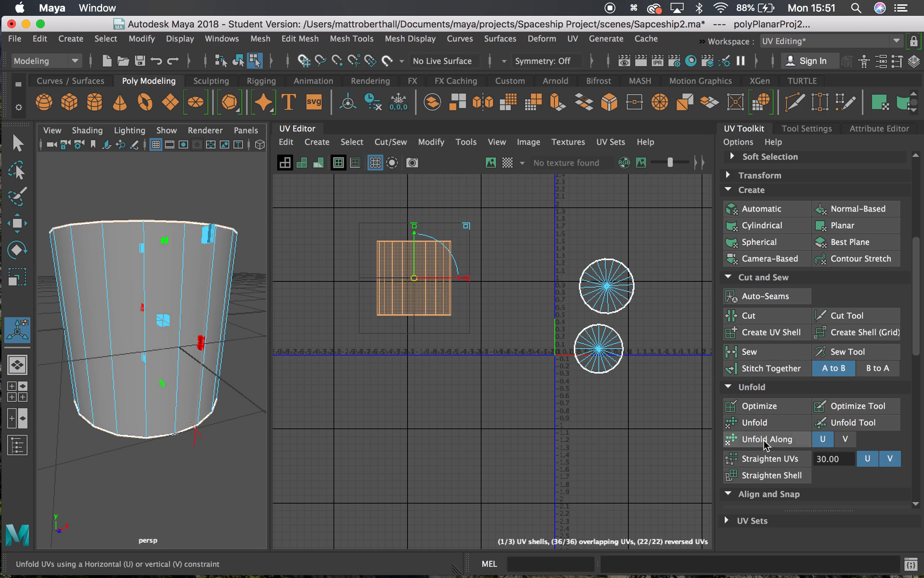
- Unfold the projected side shell and display the checker map on the cylinder
click(762, 422)
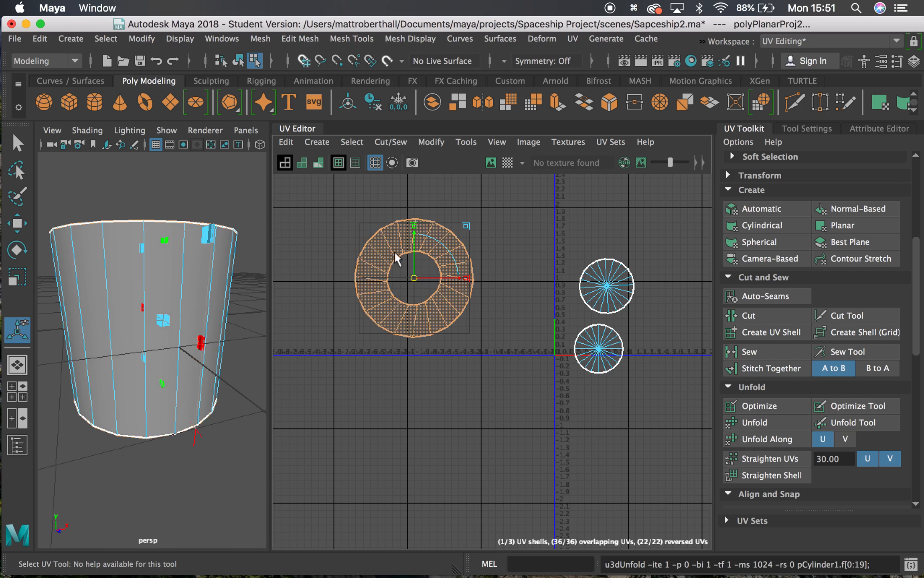
click(506, 163)
mouse_move(184, 311)
alt+mouse_down()
mouse_move(193, 326)
mouse_move(201, 320)
alt+mouse_up()
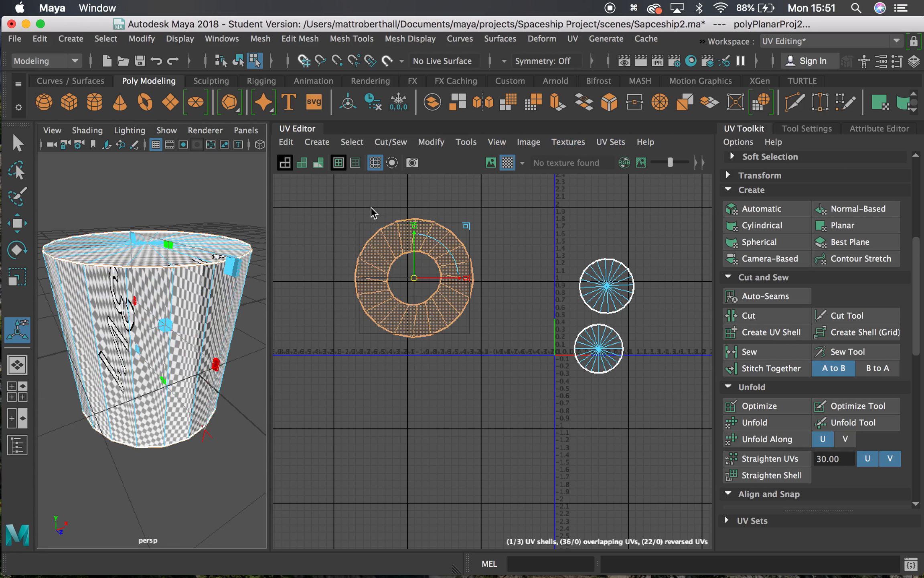
- Cut one radial edge of the ring-shaped side shell and turn off the checker map display
right_drag(417, 314, 415, 277)
click(412, 321)
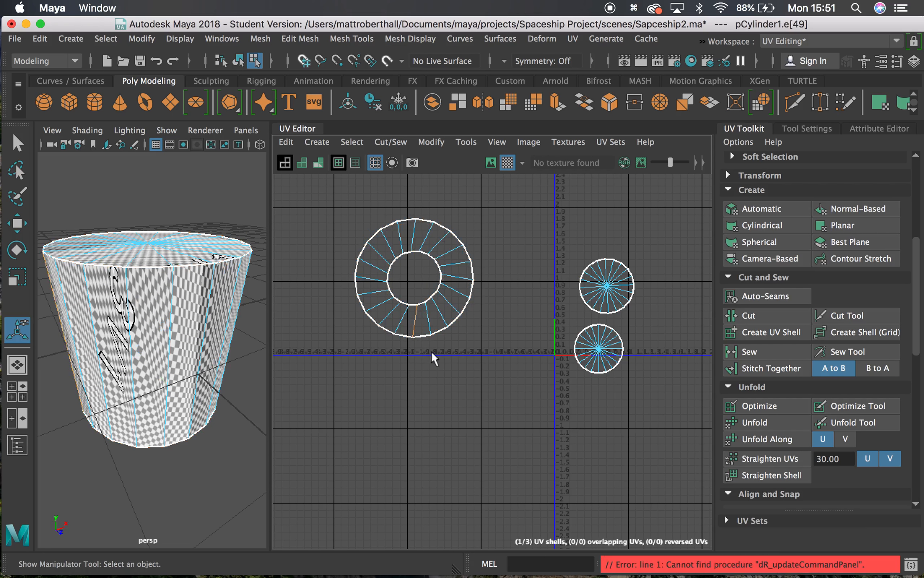
click(760, 314)
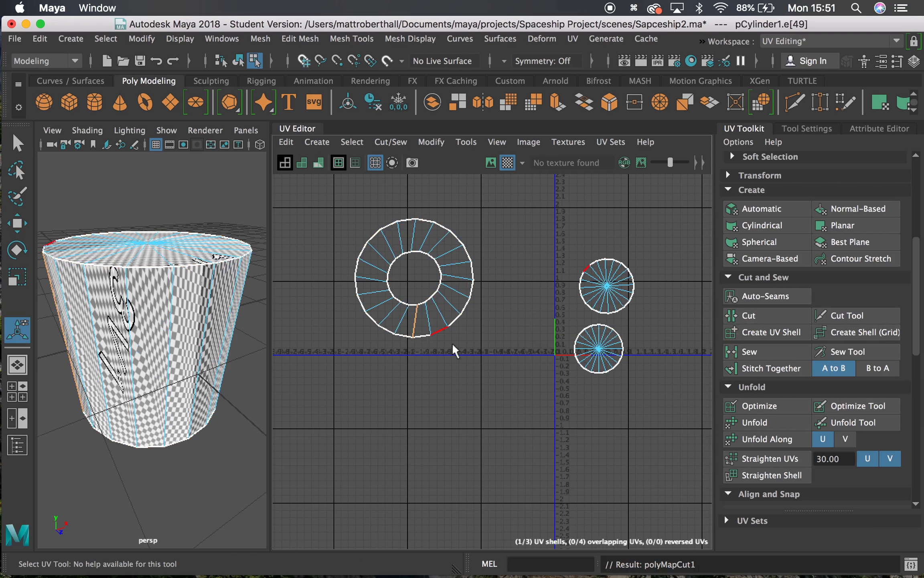
alt+drag(111, 320, 228, 320)
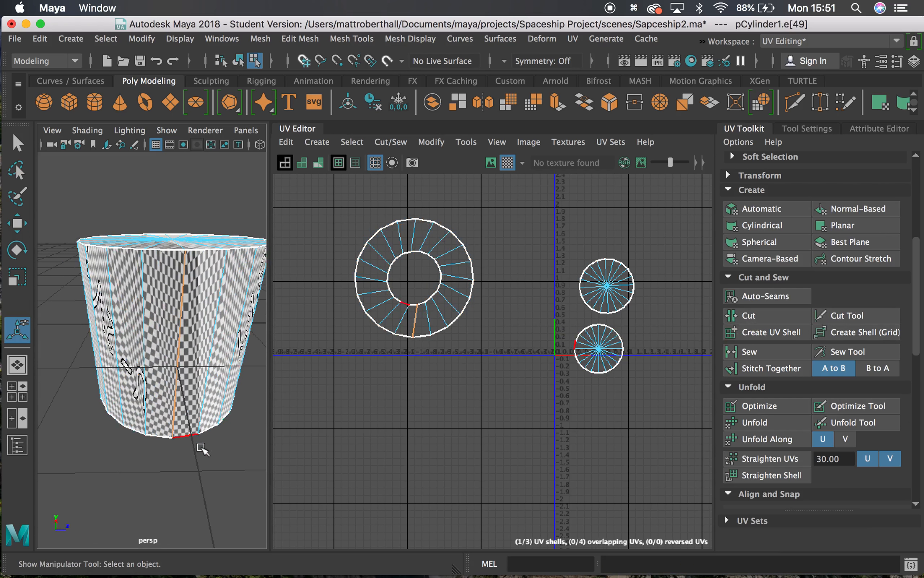
click(197, 464)
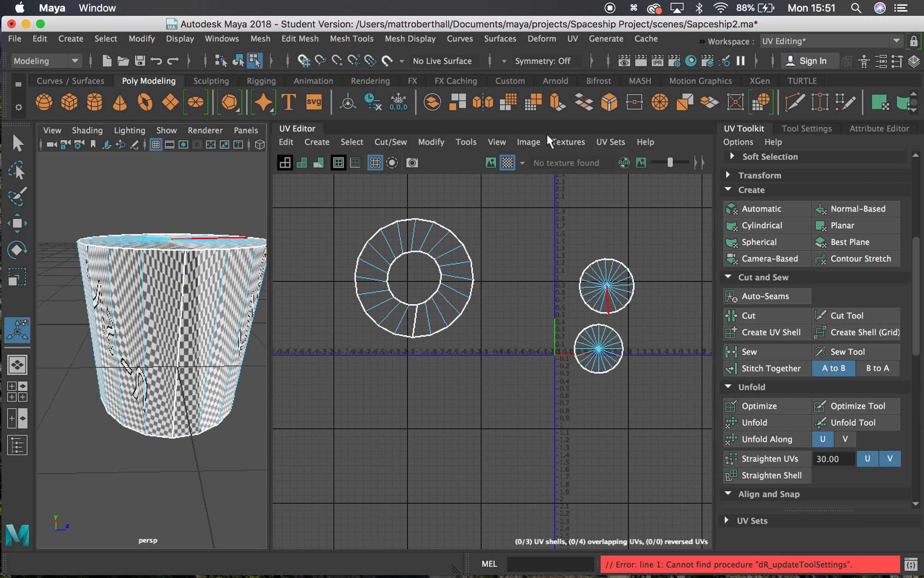
click(508, 163)
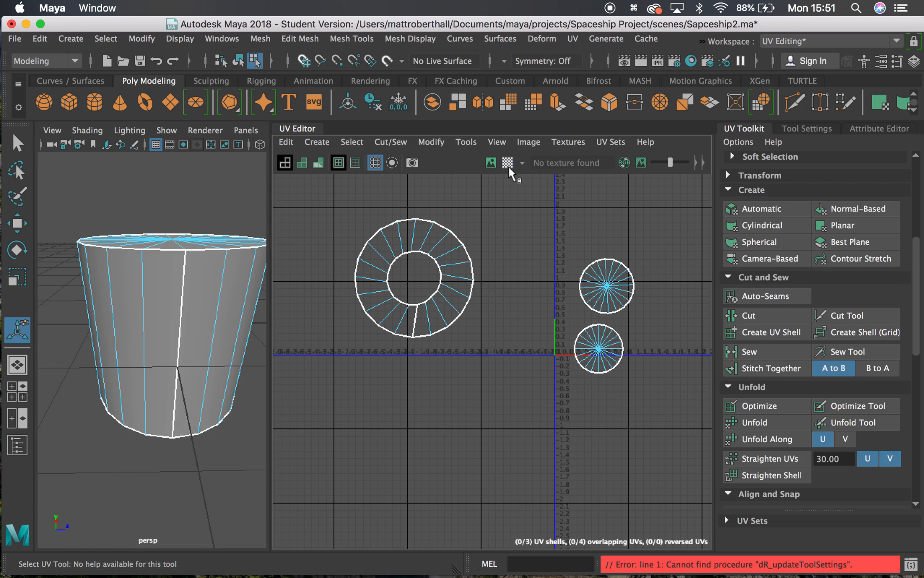
- Select the whole side shell by its faces and unfold it
right_drag(424, 274, 427, 317)
double_click(435, 306)
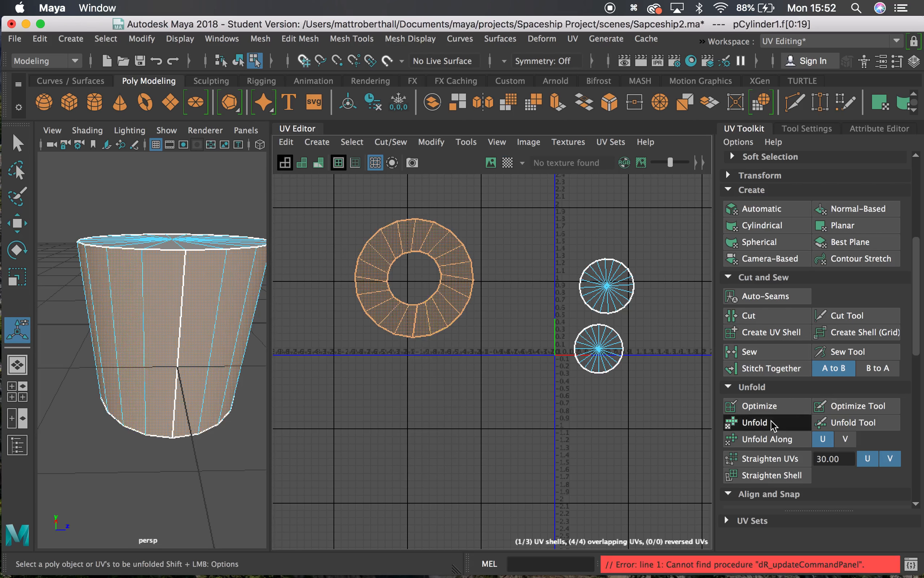
click(758, 421)
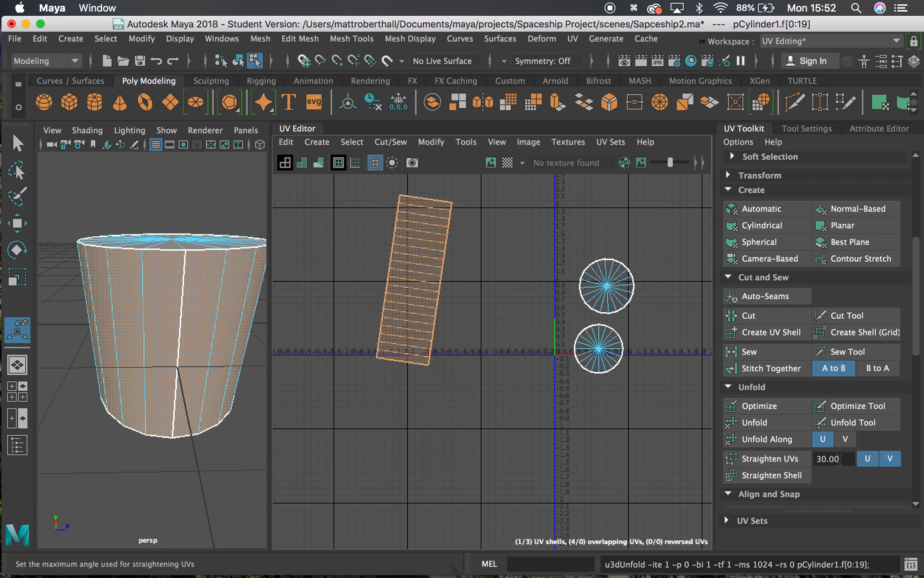
- Undo the last unfold and try Unfold Along in U and in V on the side shell
key(super+z)
click(736, 439)
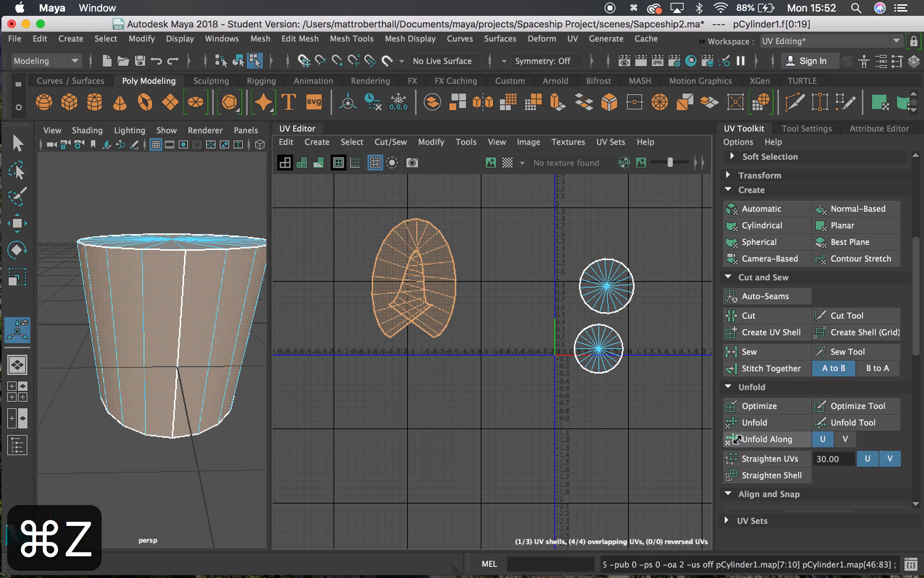
click(762, 439)
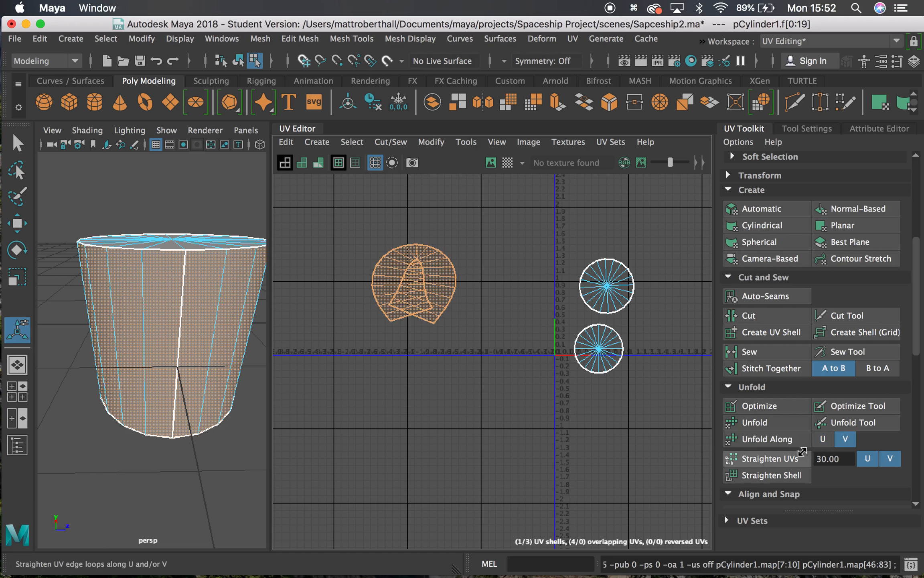
- Unfold the side shell again and straighten its tilt with Orient Shells
click(759, 423)
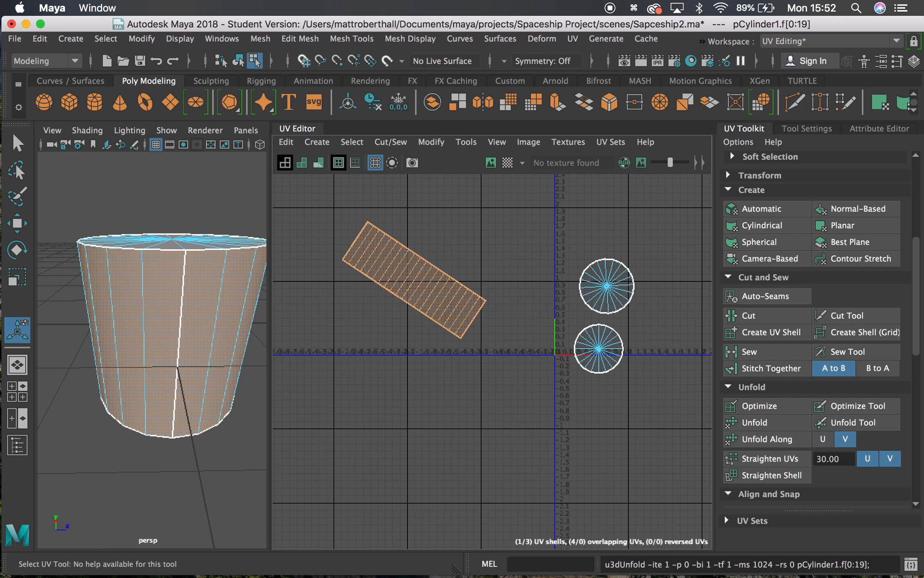
scroll(918, 313, down, 5)
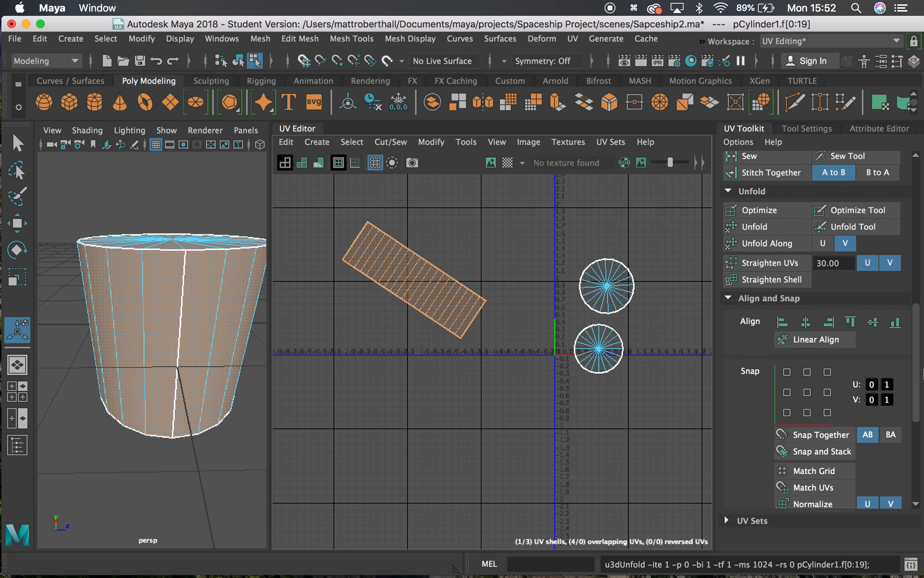
scroll(921, 373, down, 1)
scroll(921, 365, down, 5)
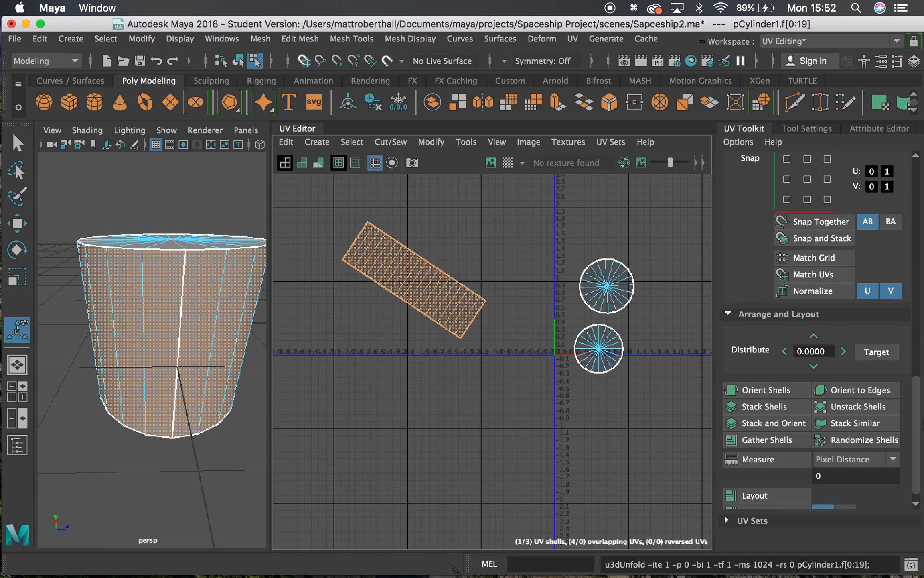
click(737, 390)
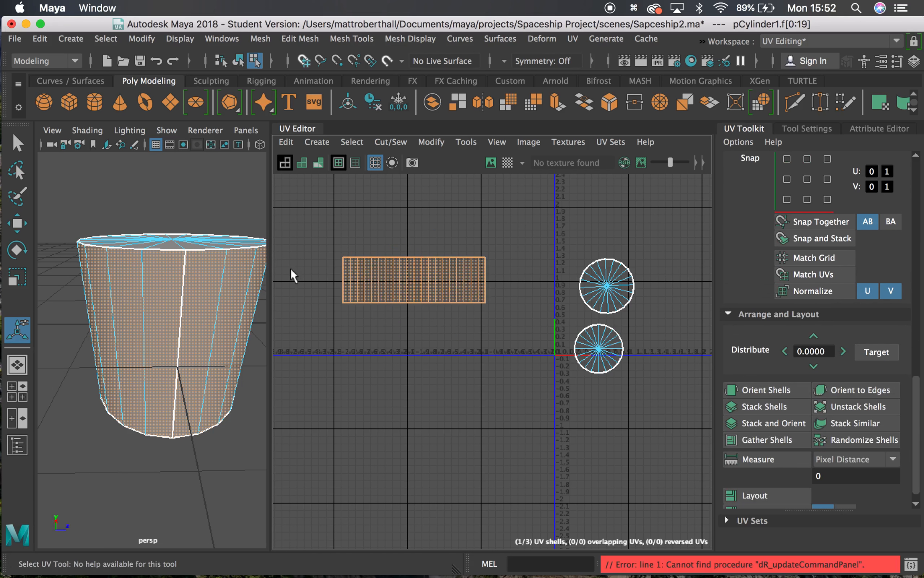
- Select the whole cylinder as an object and delete it
alt+drag(175, 324, 150, 353)
scroll(206, 397, down, 10)
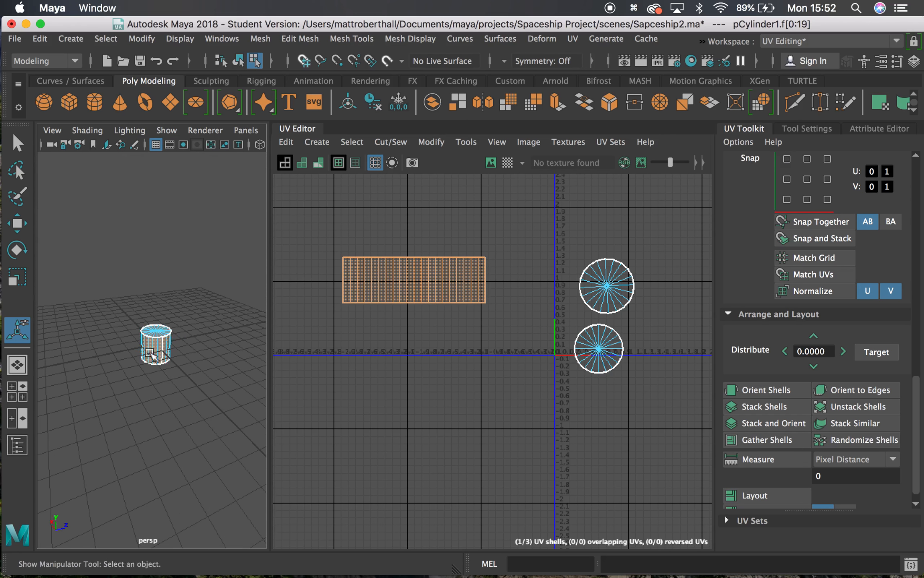
key(f)
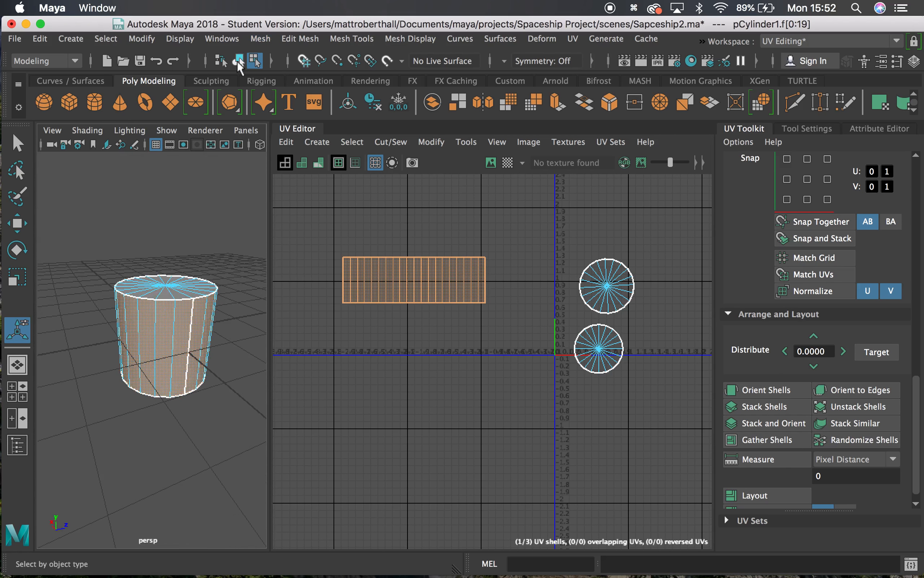
click(239, 61)
click(148, 258)
click(155, 355)
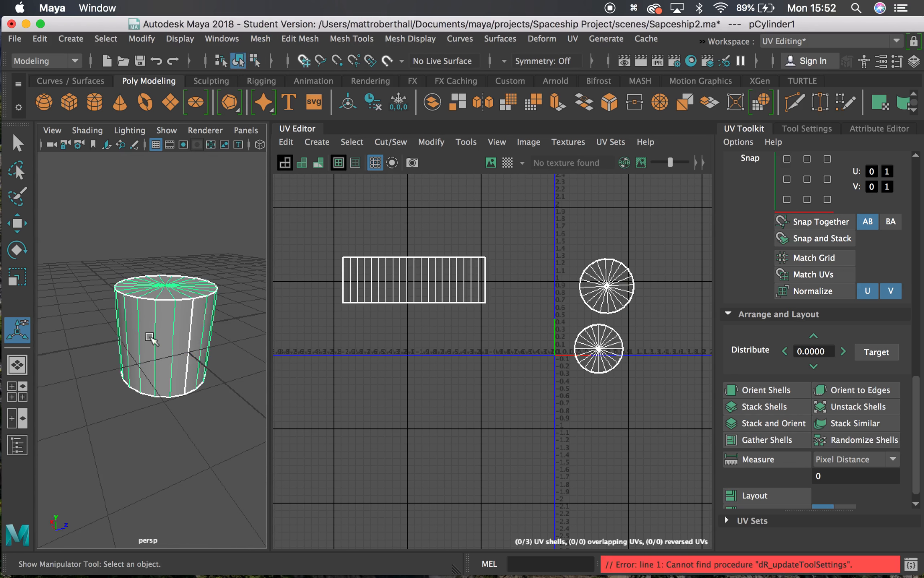
key(BackSpace)
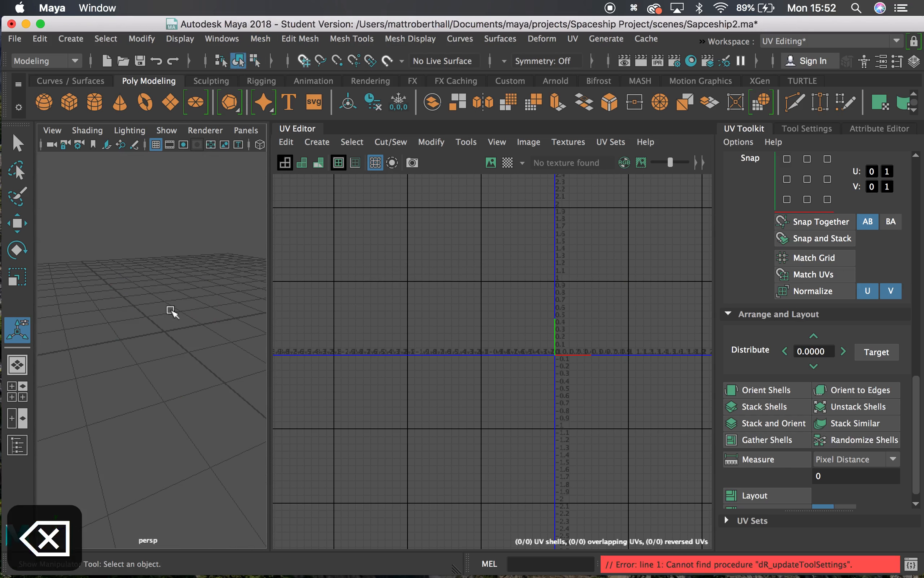
- Create a polygon sphere and bring its UV layout into close view
click(42, 102)
alt+drag(185, 339, 381, 335)
alt+right_drag(504, 316, 631, 332)
alt+middle_drag(594, 327, 484, 323)
alt+right_drag(483, 323, 608, 338)
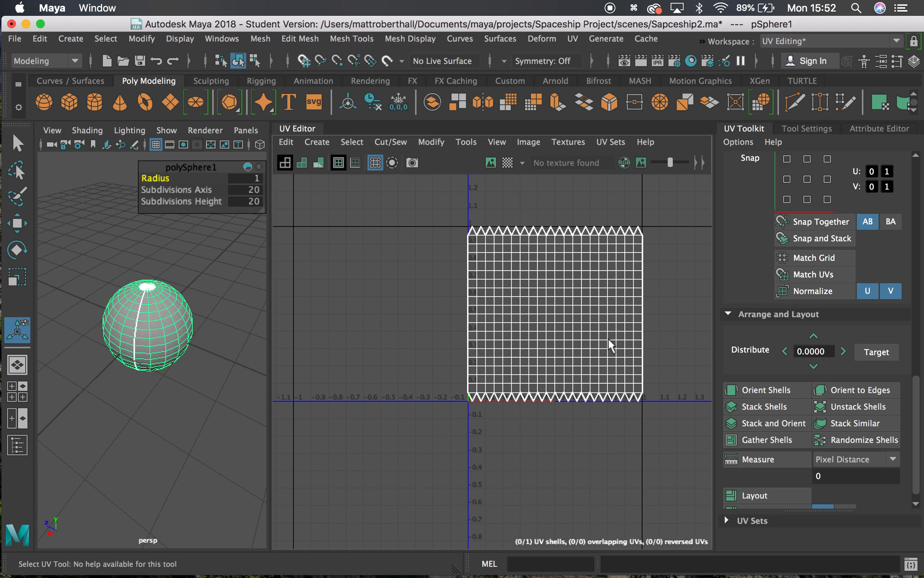
alt+middle_drag(609, 345, 455, 331)
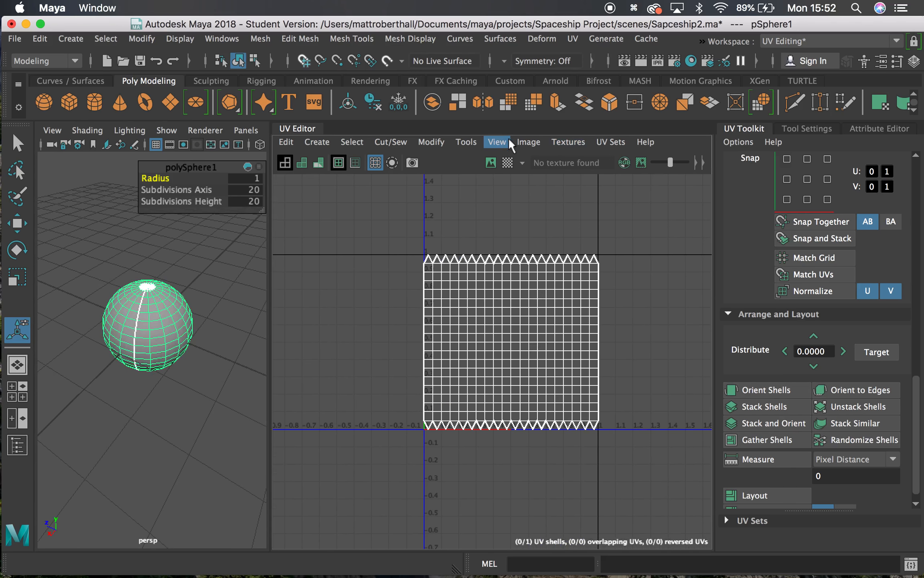
- Display the checker map on the sphere and examine the texture distortion around its seam and poles
click(507, 162)
alt+right_drag(196, 324, 276, 351)
alt+drag(189, 333, 168, 313)
alt+middle_drag(169, 297, 166, 356)
alt+right_drag(166, 356, 120, 349)
alt+drag(158, 358, 155, 304)
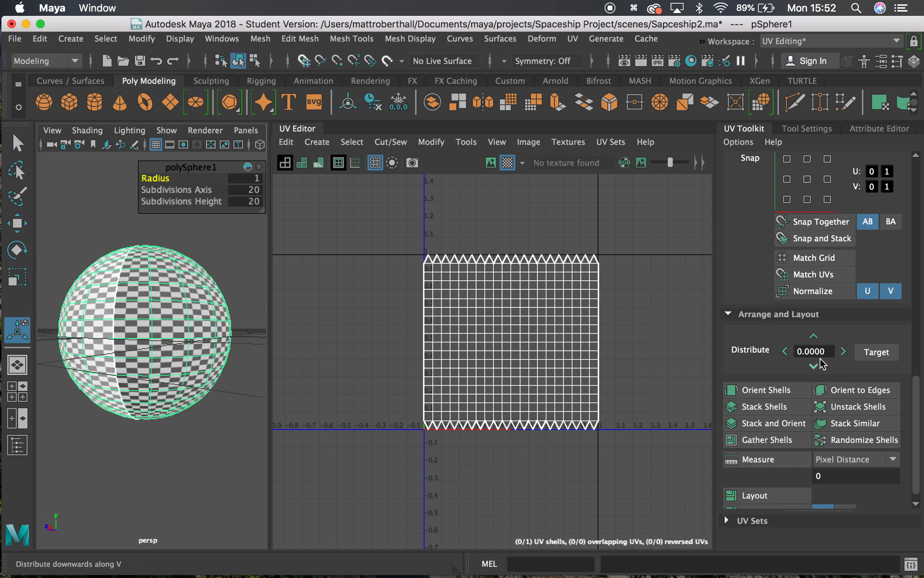
- Apply a spherical UV projection to the sphere and unfold the resulting shell
drag(919, 426, 919, 223)
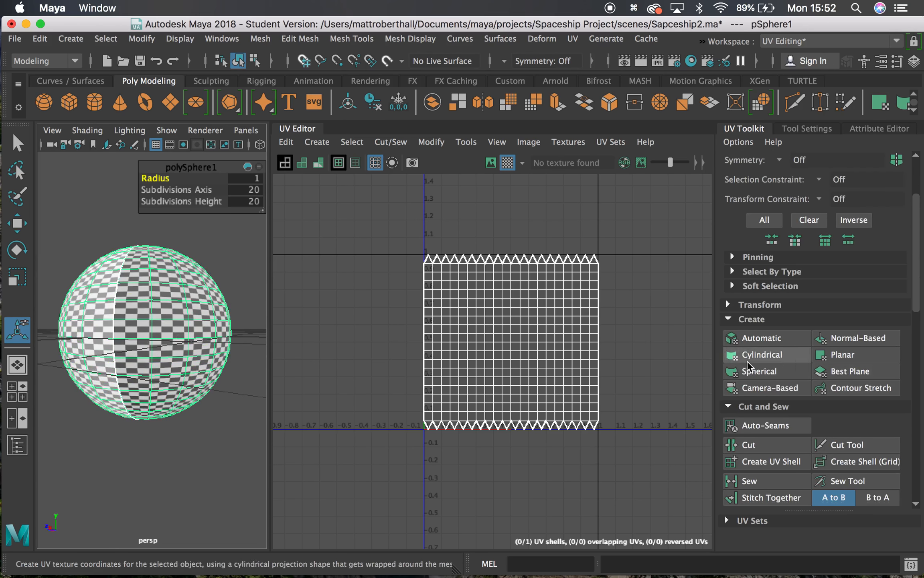
click(755, 378)
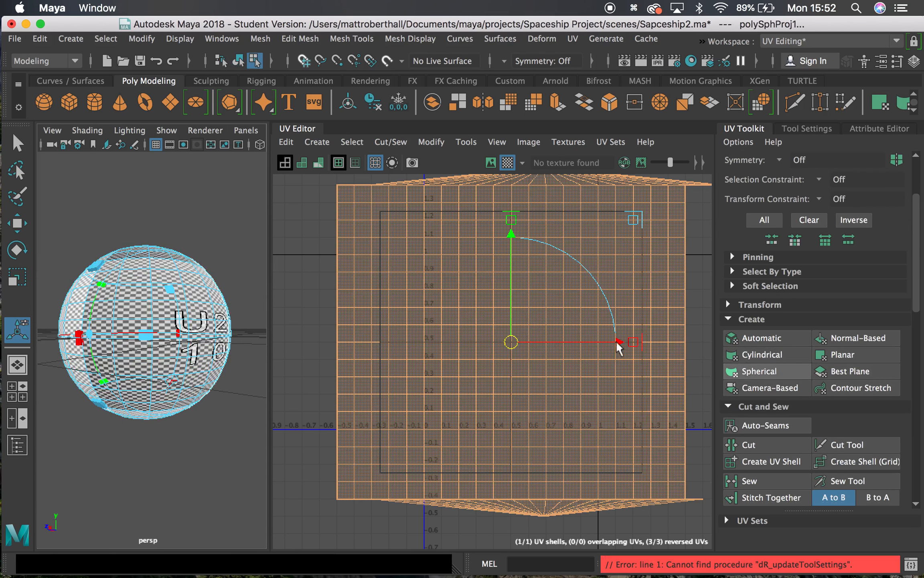
scroll(600, 334, down, 4)
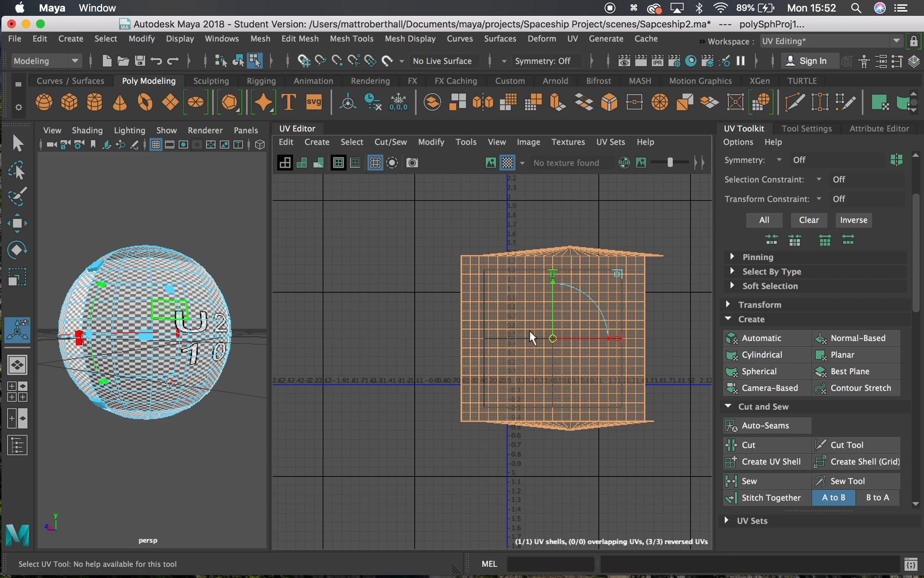
drag(919, 311, 919, 352)
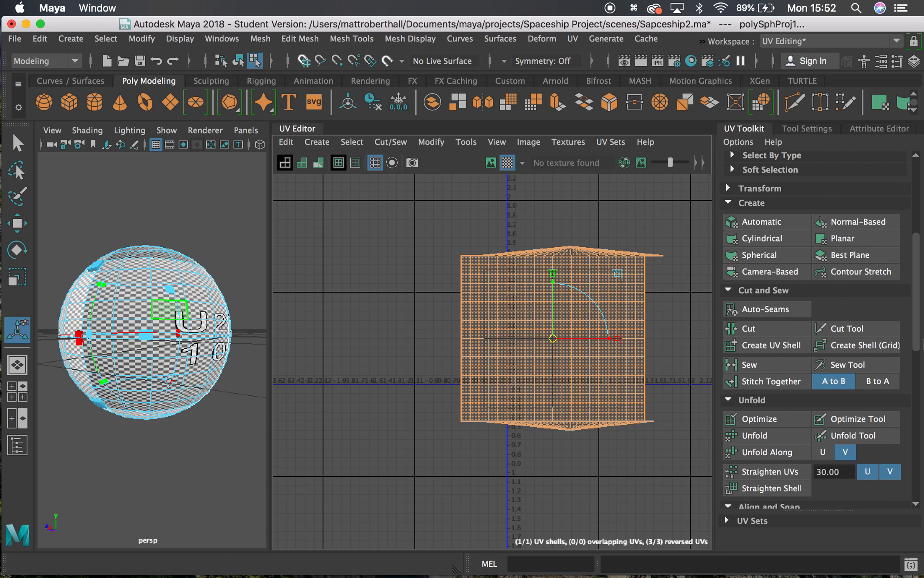
click(767, 441)
alt+drag(97, 201, 86, 267)
alt+right_drag(86, 267, 124, 283)
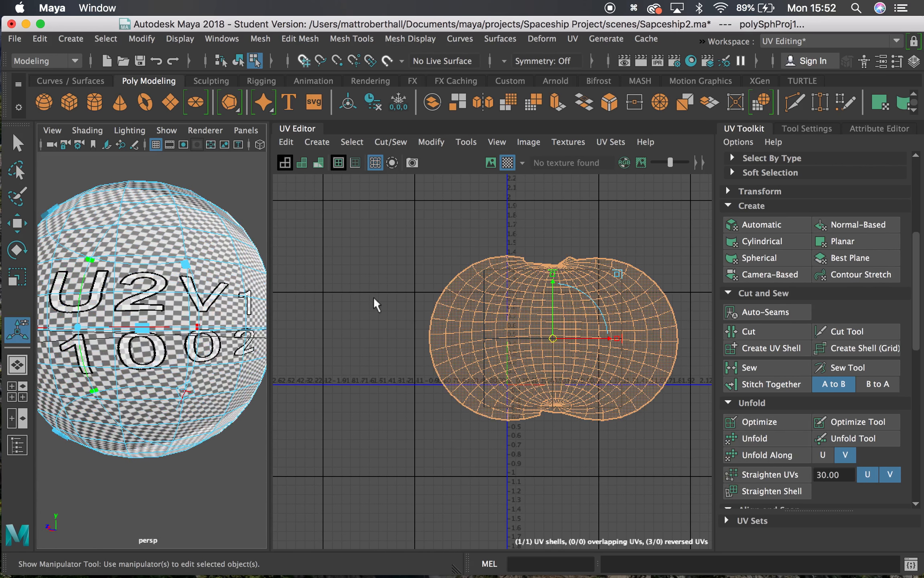
- Cut the two edges that fan out from the upper pole to the jagged border of the sphere's UV shell
scroll(533, 248, up, 3)
alt+right_drag(568, 258, 609, 258)
alt+middle_drag(610, 258, 506, 235)
alt+right_drag(505, 235, 593, 246)
alt+middle_drag(579, 277, 587, 255)
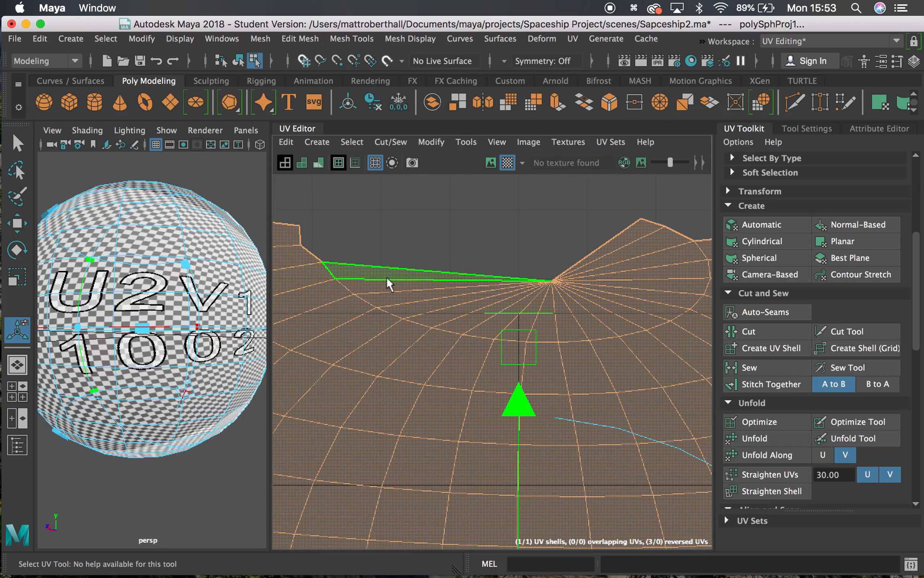
right_drag(684, 243, 664, 204)
click(657, 254)
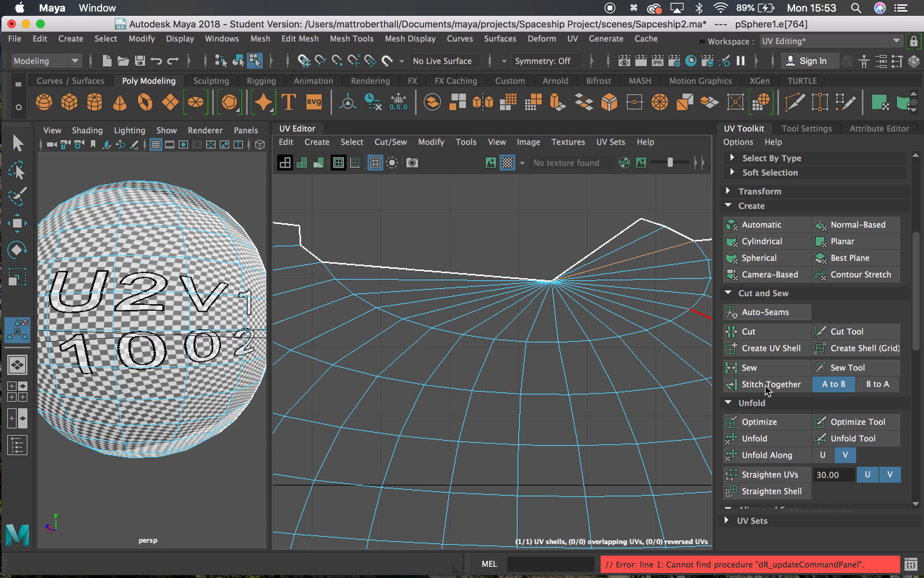
shift+click(653, 229)
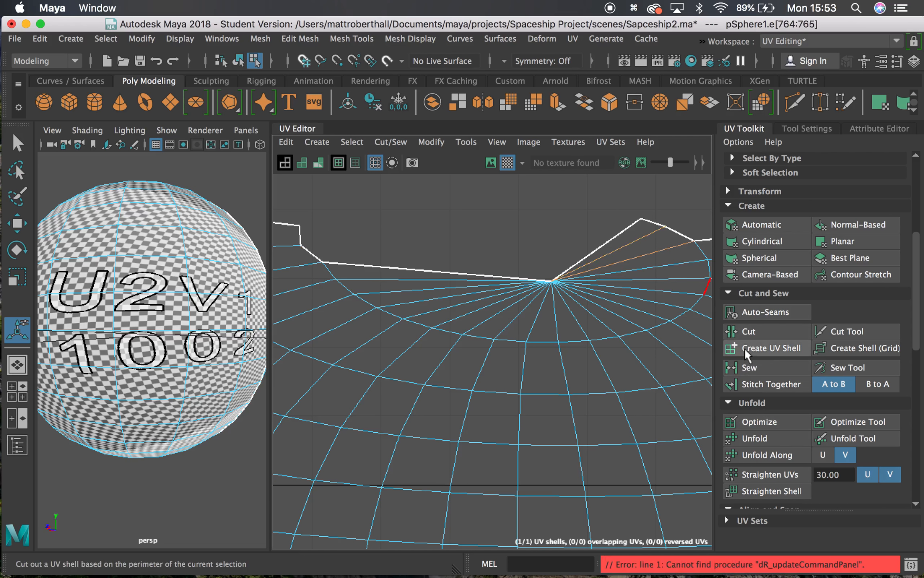
click(745, 336)
- Sew the outer edges of the two separated triangles at the upper pole to their matching border edges on the sphere's shell
click(652, 223)
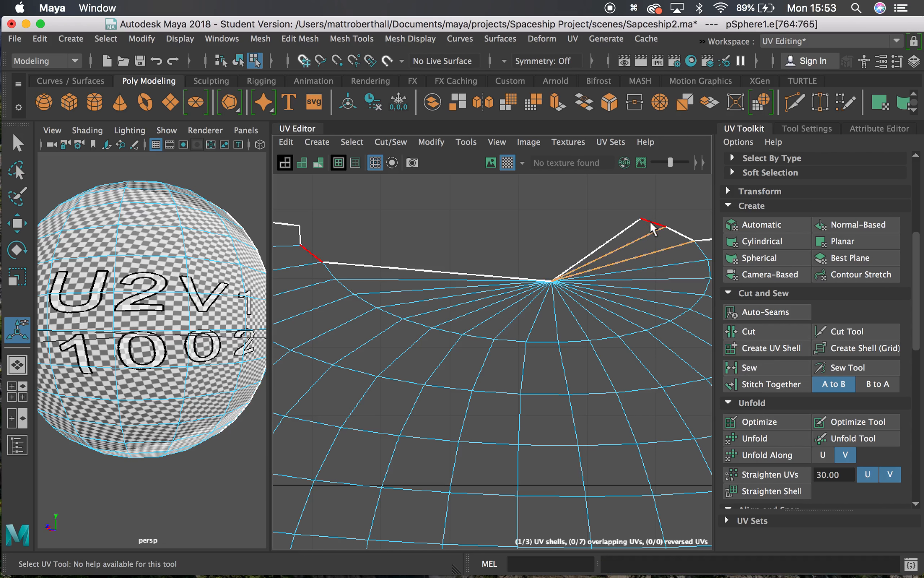
shift+click(681, 234)
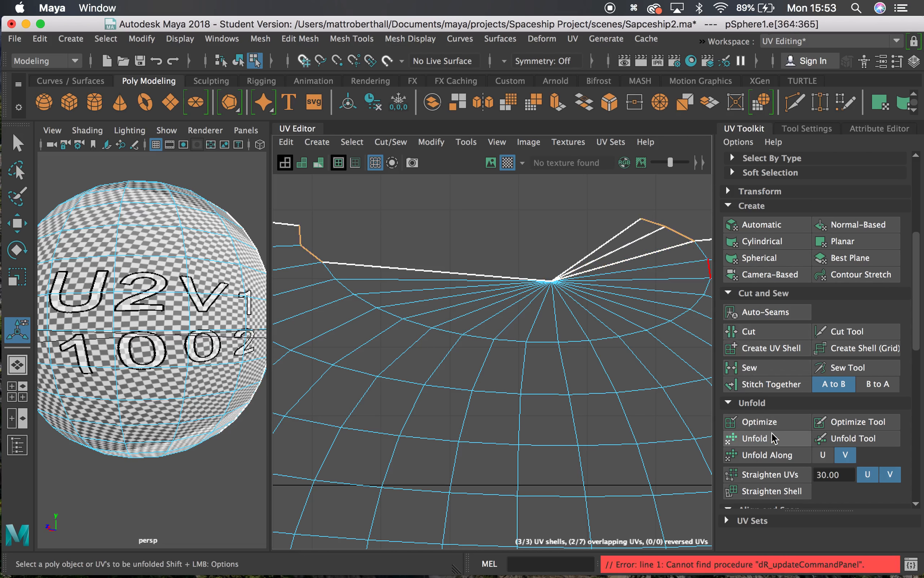
click(758, 368)
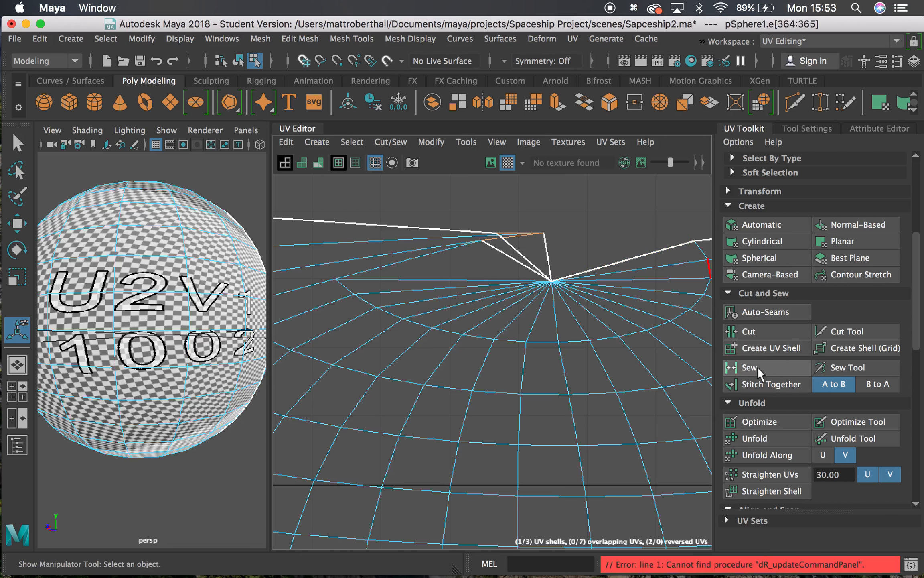
- Select all faces of the sphere's UV shell and unfold it again
alt+right_drag(581, 371, 399, 323)
click(548, 381)
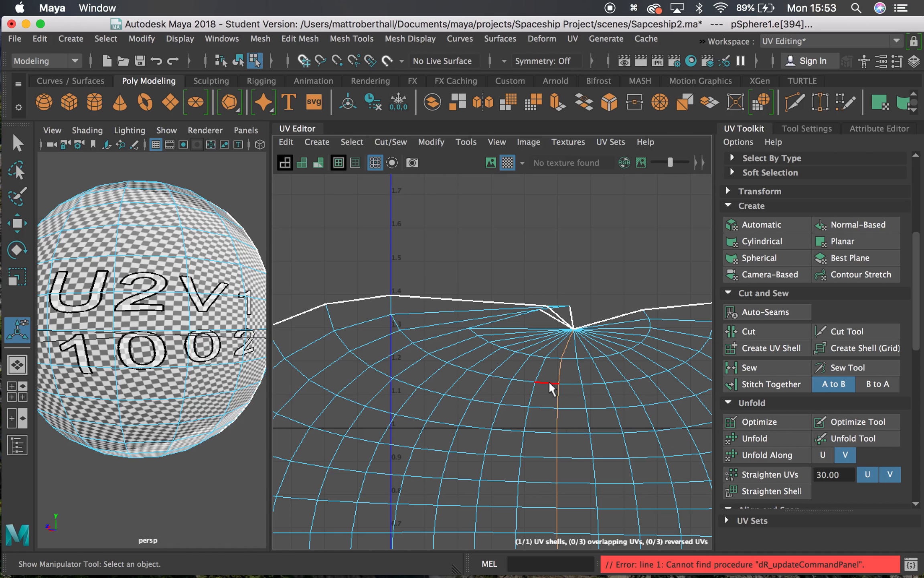
right_drag(552, 401, 560, 406)
double_click(559, 407)
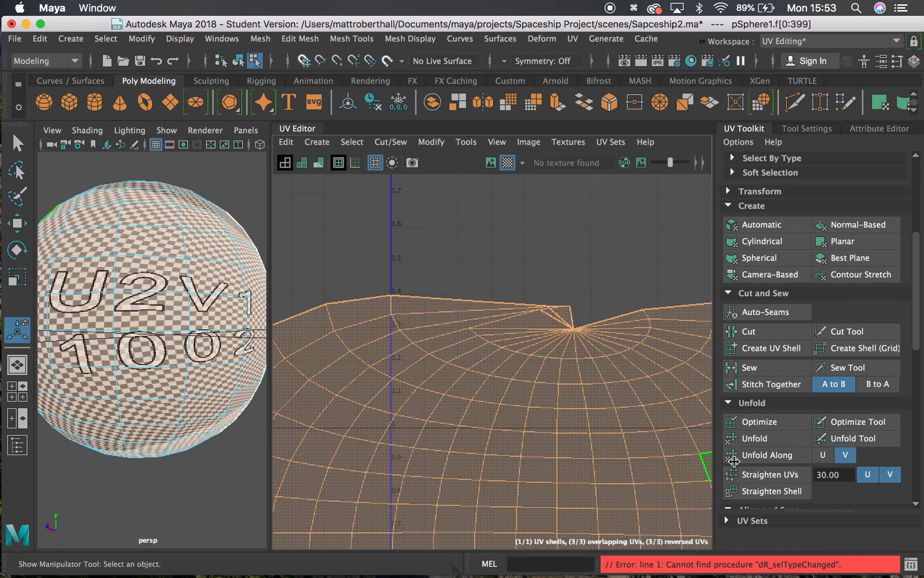
click(752, 440)
- Cut the interior edges that radiate from the upper pole of the sphere's UV shell
alt+right_drag(471, 307, 677, 413)
alt+right_drag(578, 351, 596, 349)
alt+middle_drag(595, 348, 533, 327)
right_drag(524, 320, 521, 283)
click(489, 323)
shift+click(497, 336)
shift+click(510, 349)
shift+click(537, 359)
shift+click(610, 372)
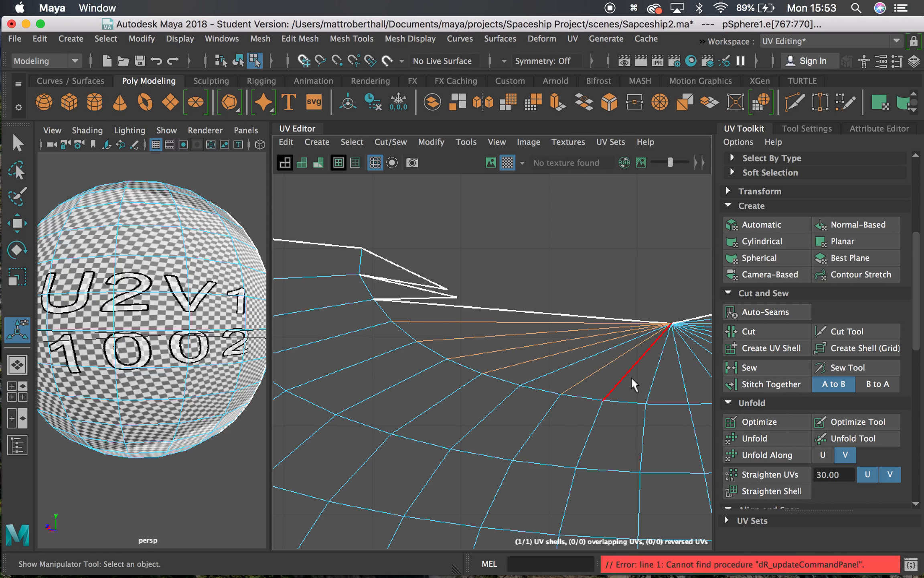
alt+middle_drag(646, 372, 465, 273)
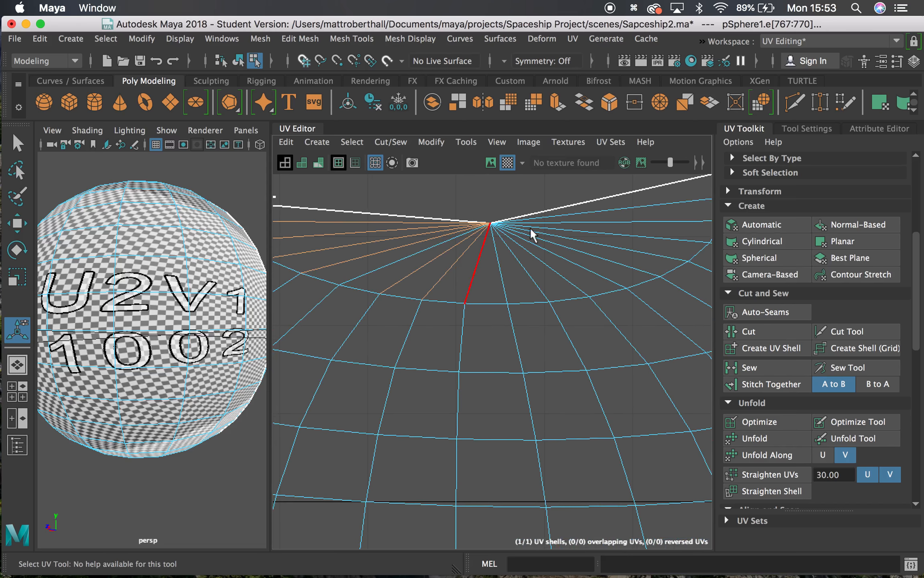
shift+click(530, 268)
shift+click(550, 260)
shift+click(562, 255)
shift+click(571, 249)
shift+click(576, 241)
shift+click(590, 222)
shift+click(595, 214)
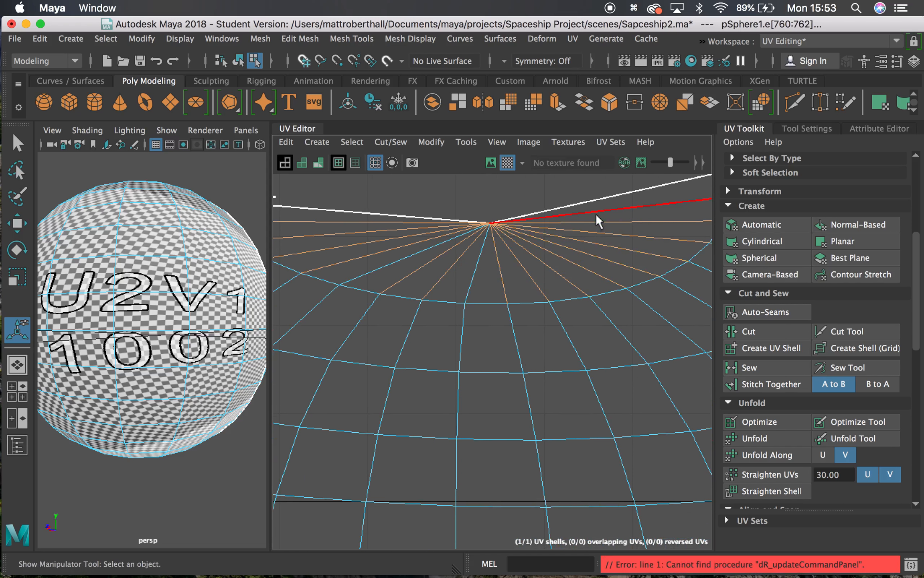
click(754, 332)
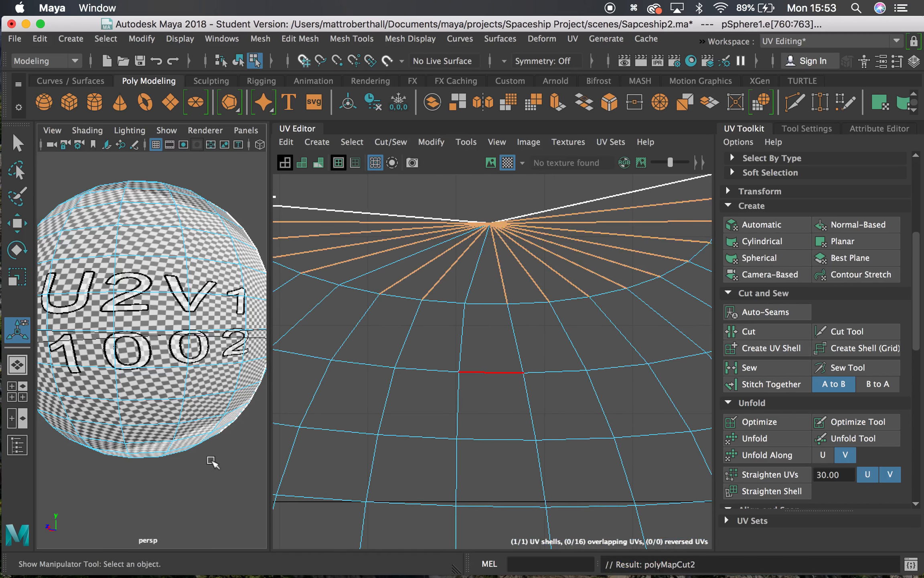
- Cut all the interior edges that radiate from the lower pole of the sphere's UV shell
scroll(441, 397, down, 6)
alt+middle_drag(481, 367, 458, 4)
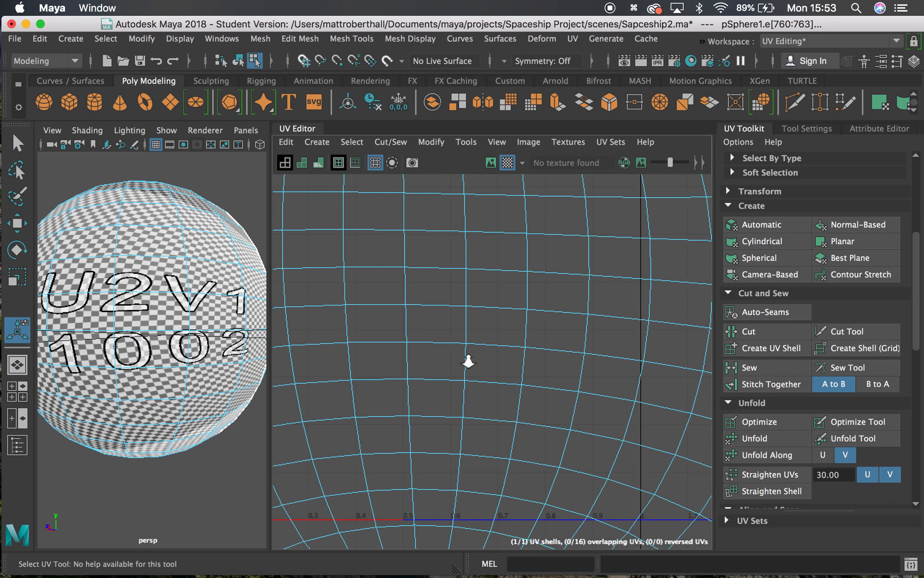
scroll(468, 361, down, 4)
alt+middle_drag(419, 381, 412, 119)
scroll(456, 233, up, 2)
alt+middle_drag(456, 233, 473, 317)
scroll(453, 325, up, 10)
alt+middle_drag(464, 376, 484, 324)
click(442, 353)
shift+click(513, 362)
shift+click(558, 358)
shift+click(590, 360)
shift+click(611, 349)
shift+click(617, 335)
shift+click(616, 322)
shift+click(606, 312)
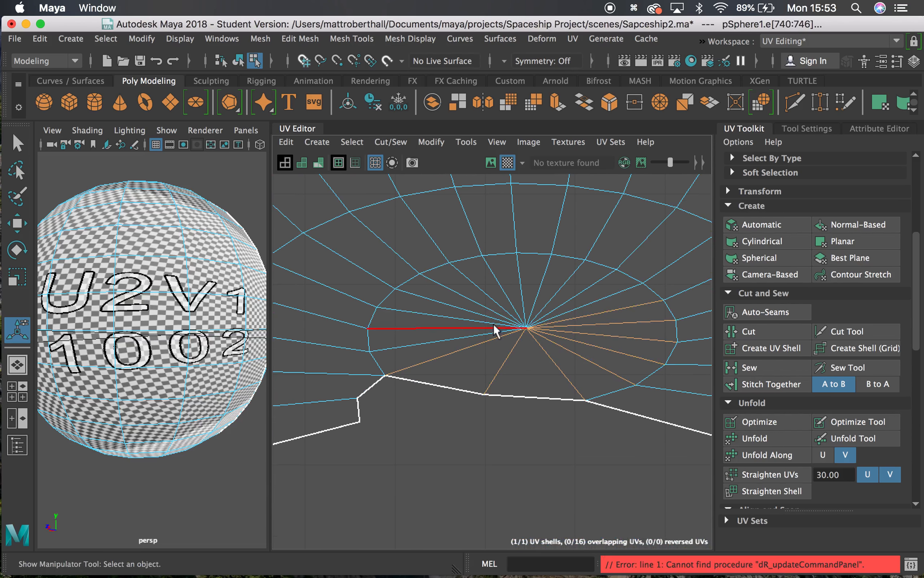
drag(490, 304, 537, 349)
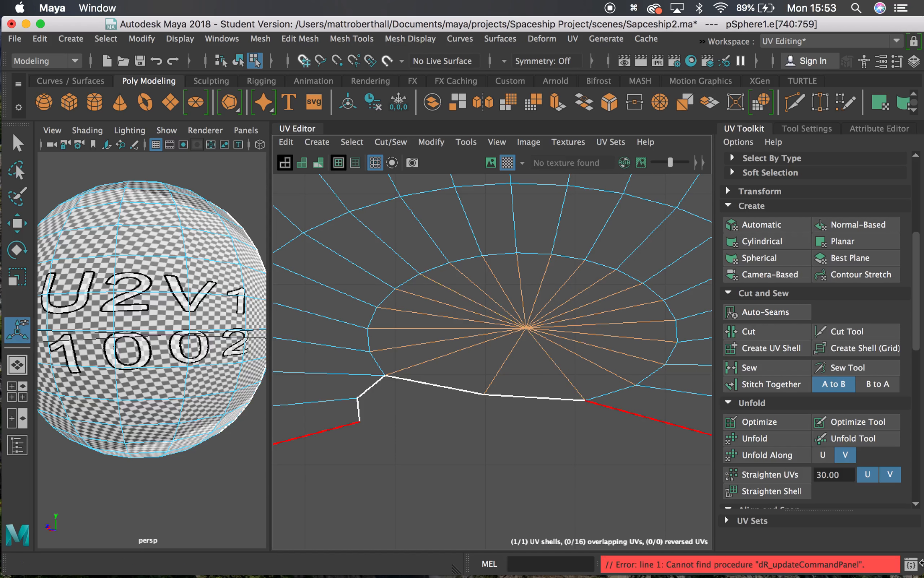
click(748, 331)
- Sew the outer edges of the two protruding triangles at the lower pole to their matching border edges, one after the other
click(406, 380)
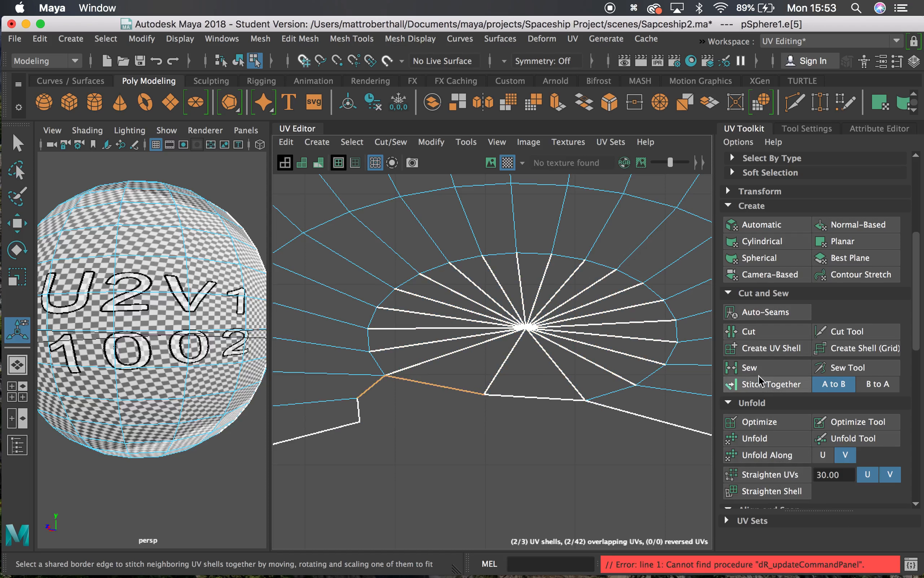
click(753, 366)
click(521, 396)
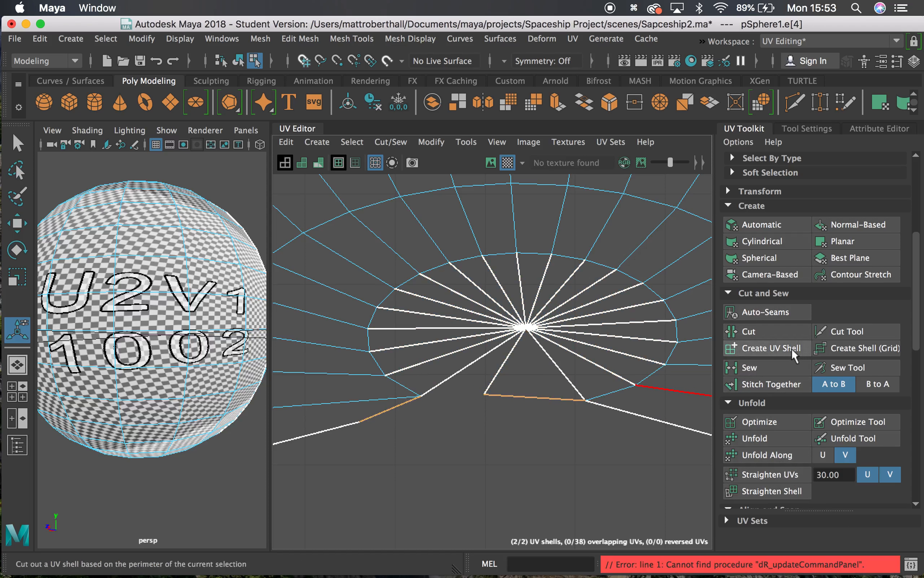
click(749, 367)
- Unfold the sphere's entire shell with both poles cut open, and check the checker pattern on the model
scroll(377, 242, down, 10)
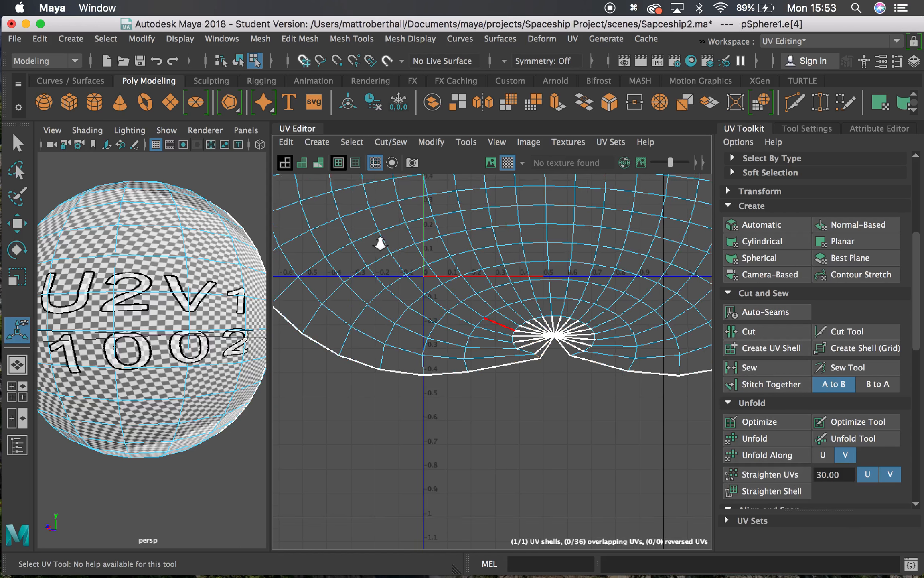
right_drag(486, 325, 488, 360)
double_click(492, 344)
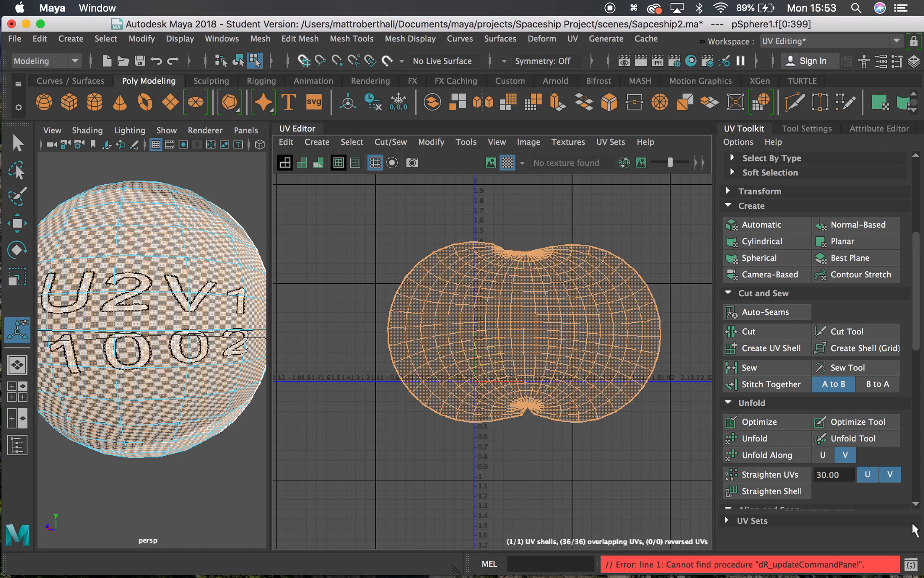
click(749, 438)
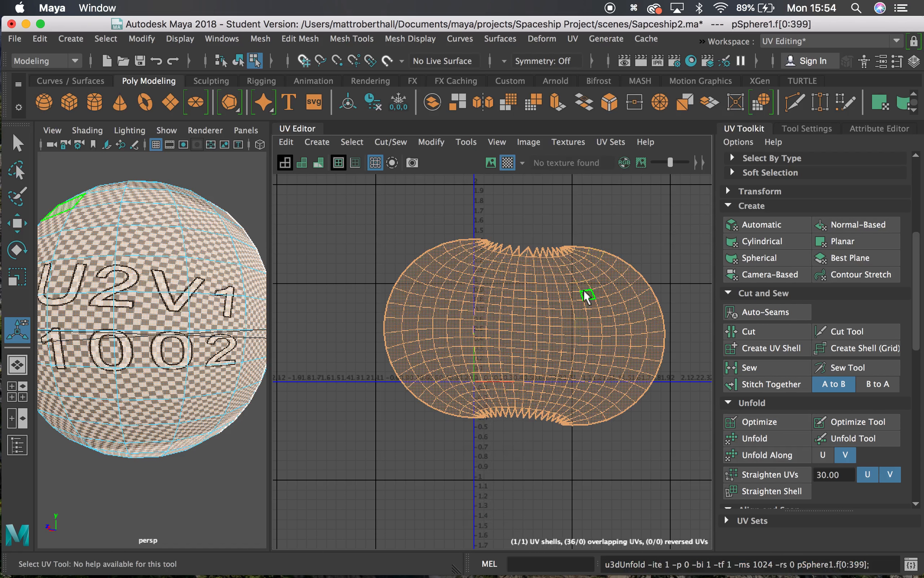
alt+middle_drag(479, 318, 512, 304)
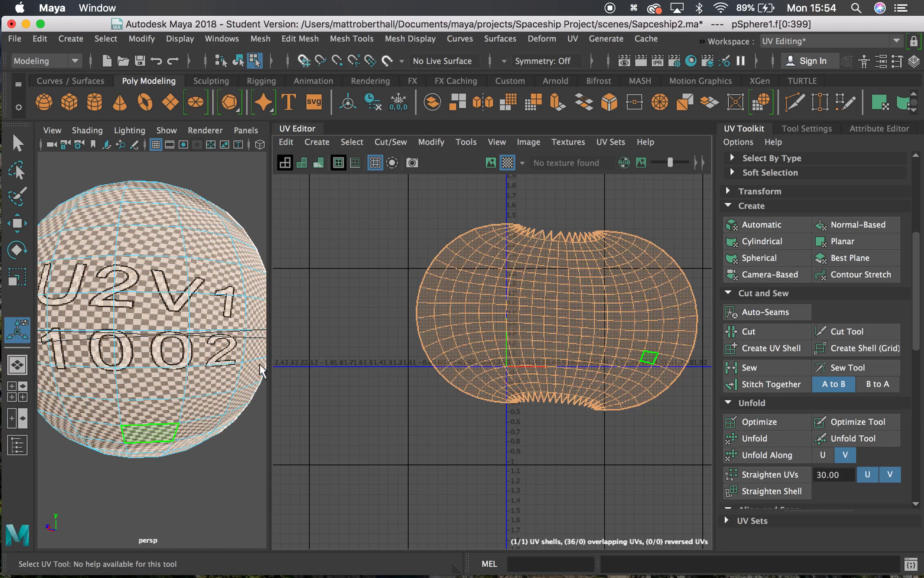
alt+drag(157, 373, 211, 364)
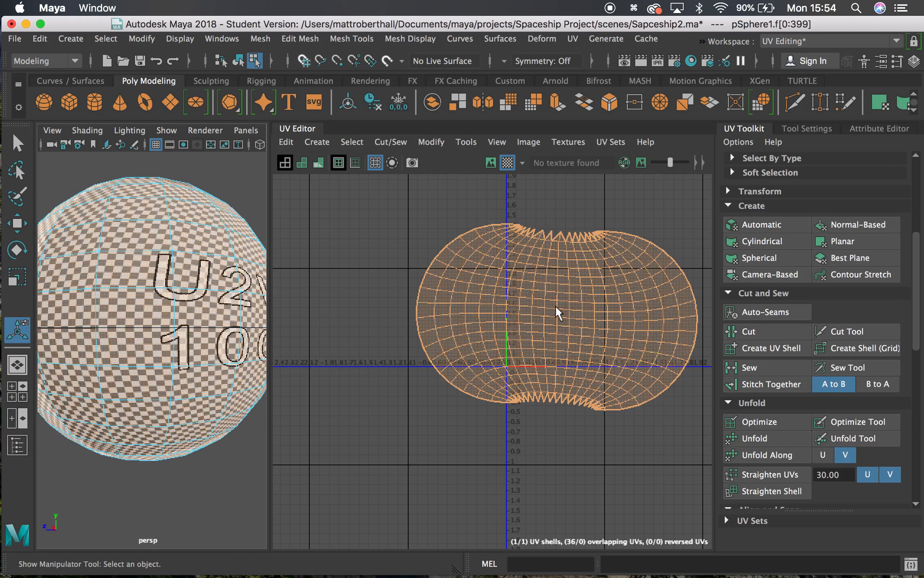